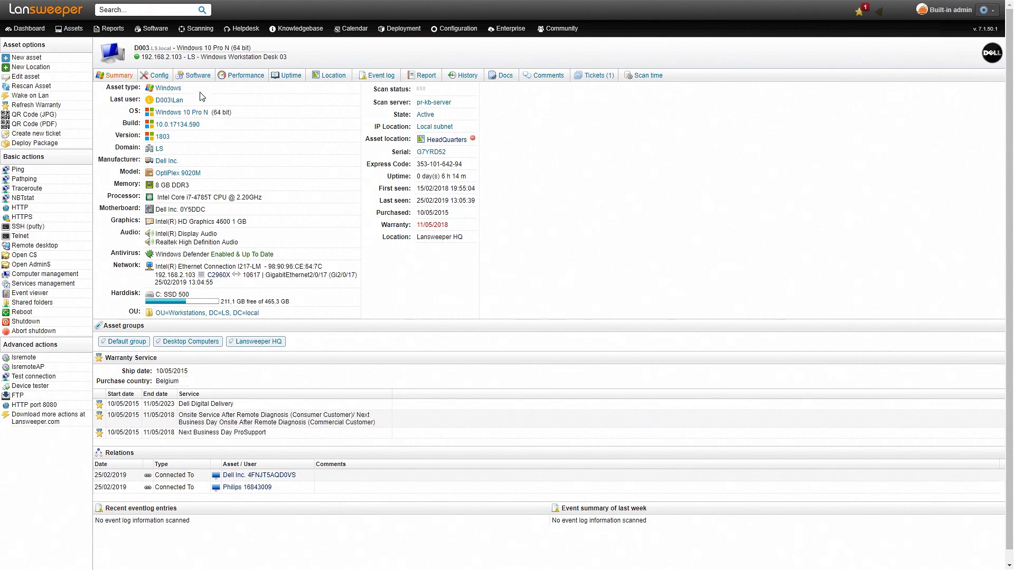
Show D003's installed software, such as Google Chrome 72.0.3626.119 and .NET Framework packs.
left_click(198, 78)
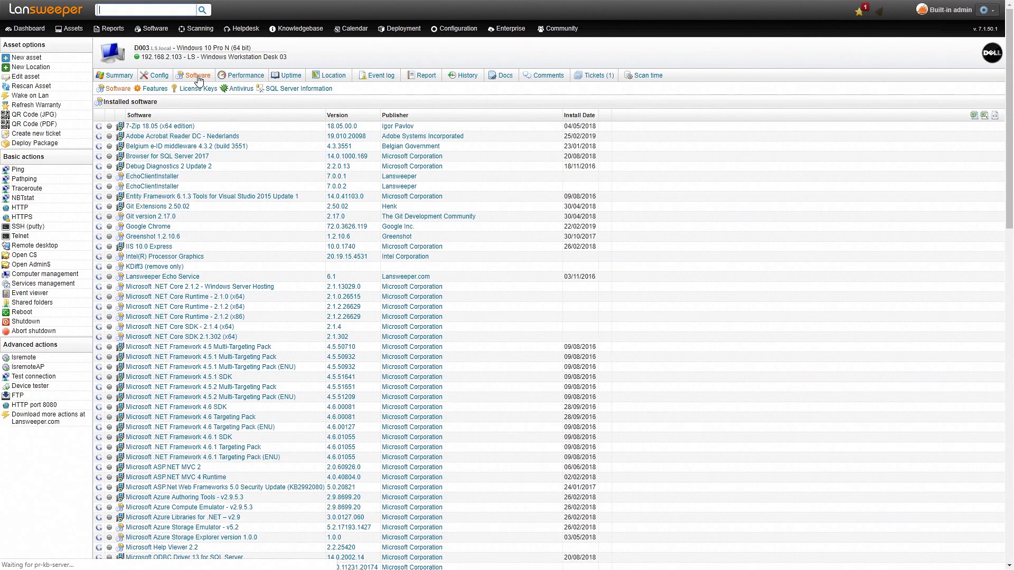
scroll(772, 188, "down", 15)
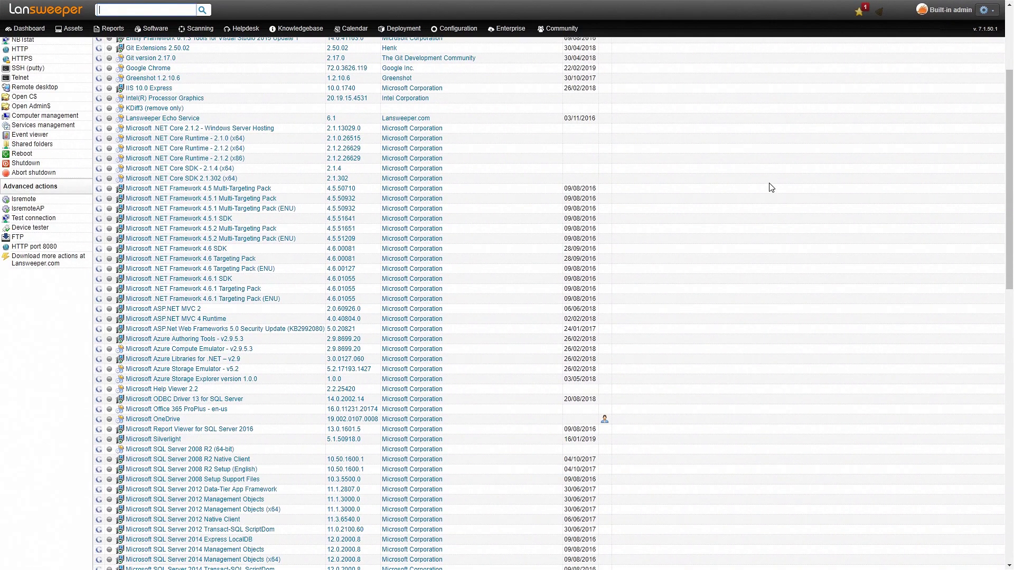
scroll(771, 188, "down", 5)
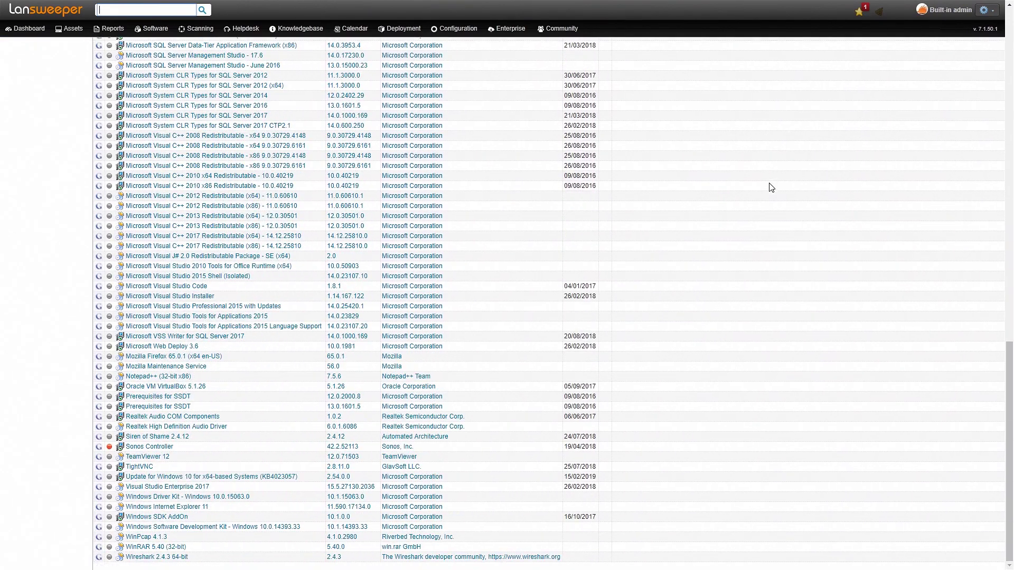
scroll(771, 188, "up", 9)
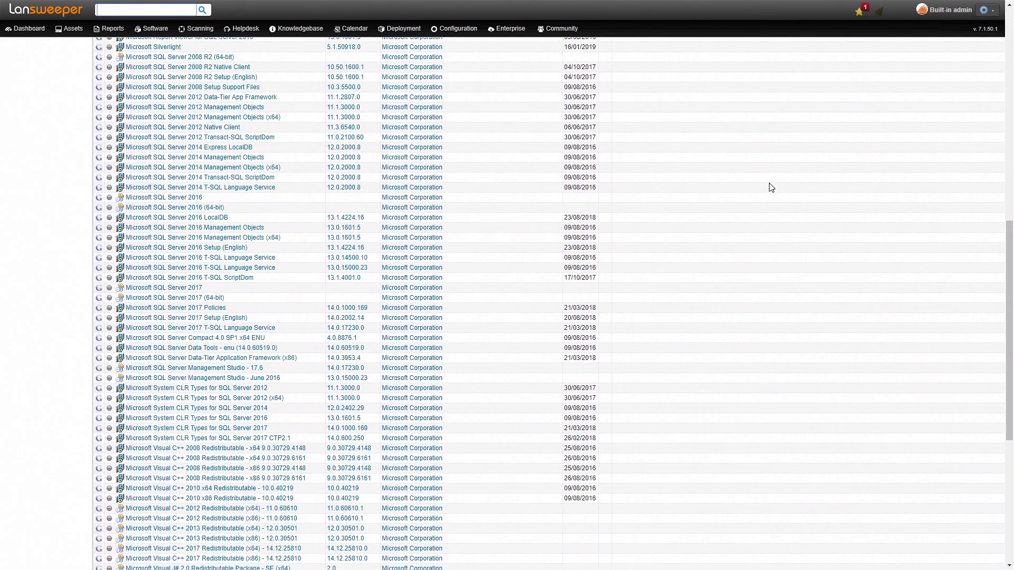
scroll(771, 187, "up", 6)
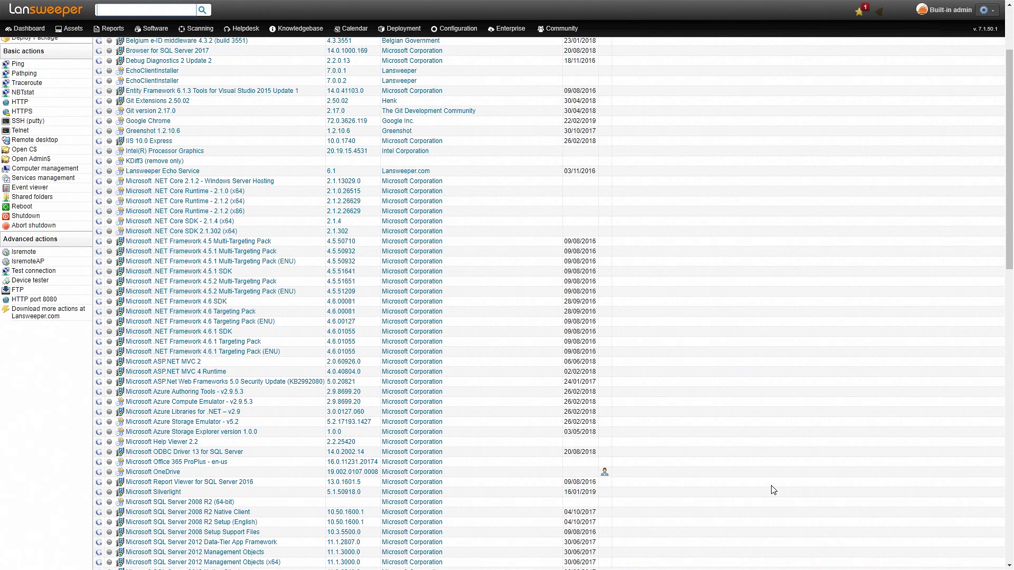
Open the Windows Software report of 6615 titles ranked by install count.
mouse_move(145, 30)
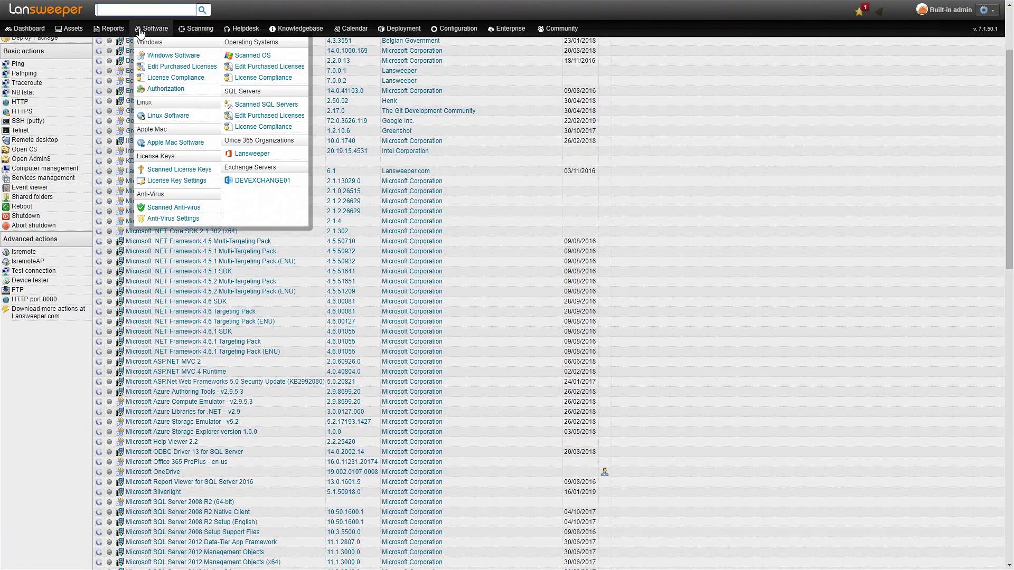
left_click(145, 29)
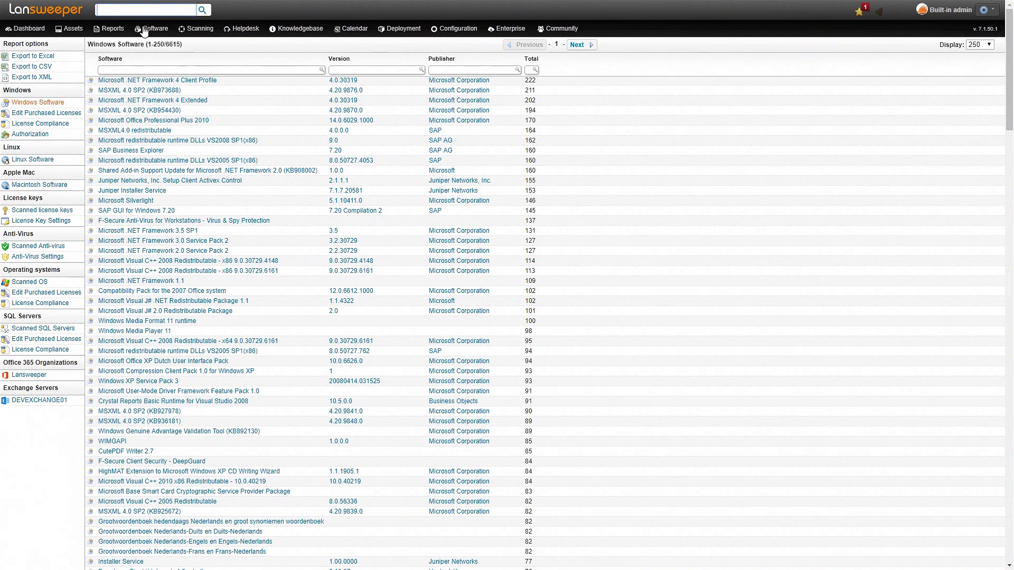
scroll(228, 137, "down", 5)
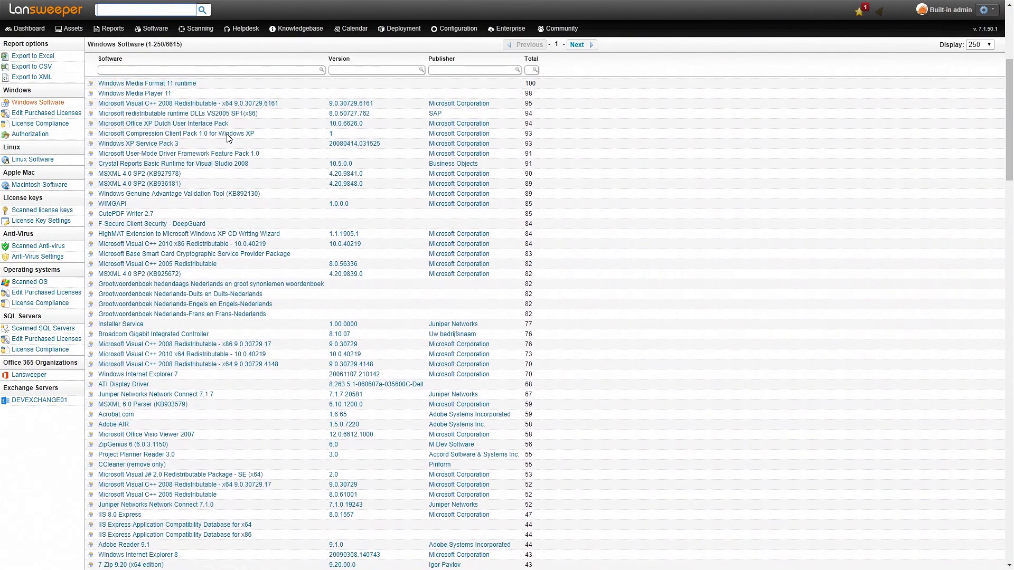
scroll(228, 137, "down", 7)
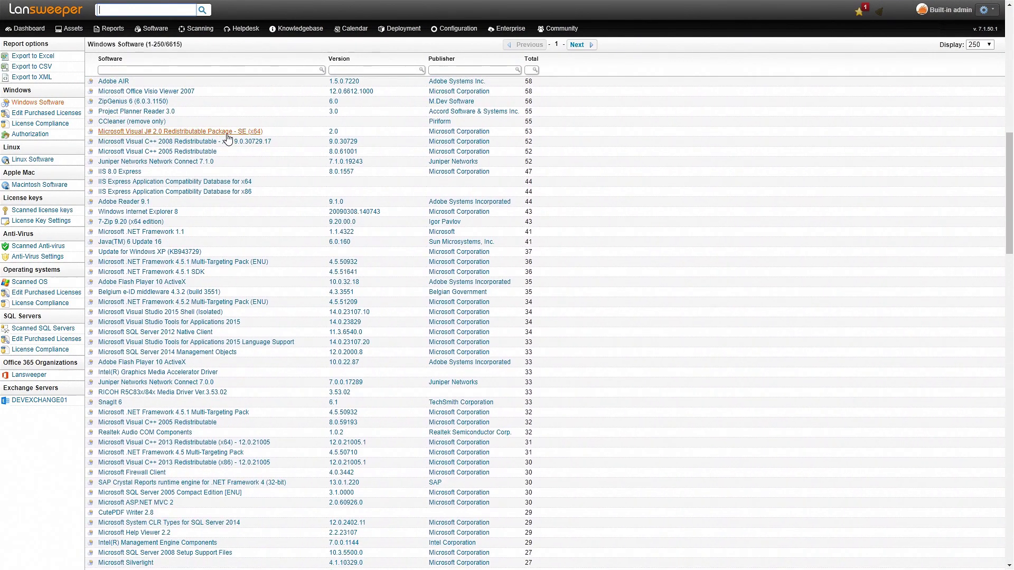
scroll(228, 138, "down", 4)
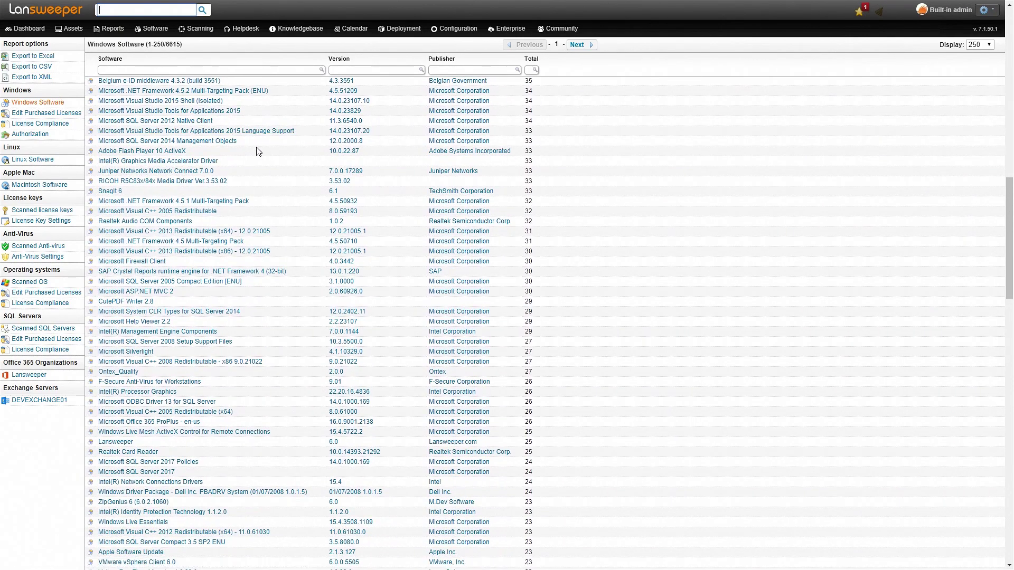
scroll(258, 153, "down", 2)
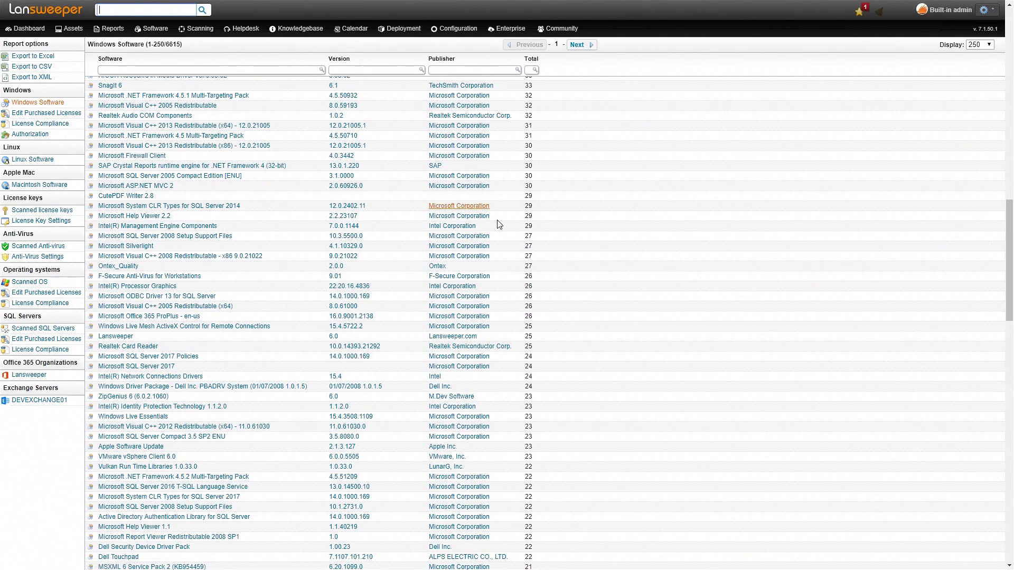
scroll(537, 241, "up", 15)
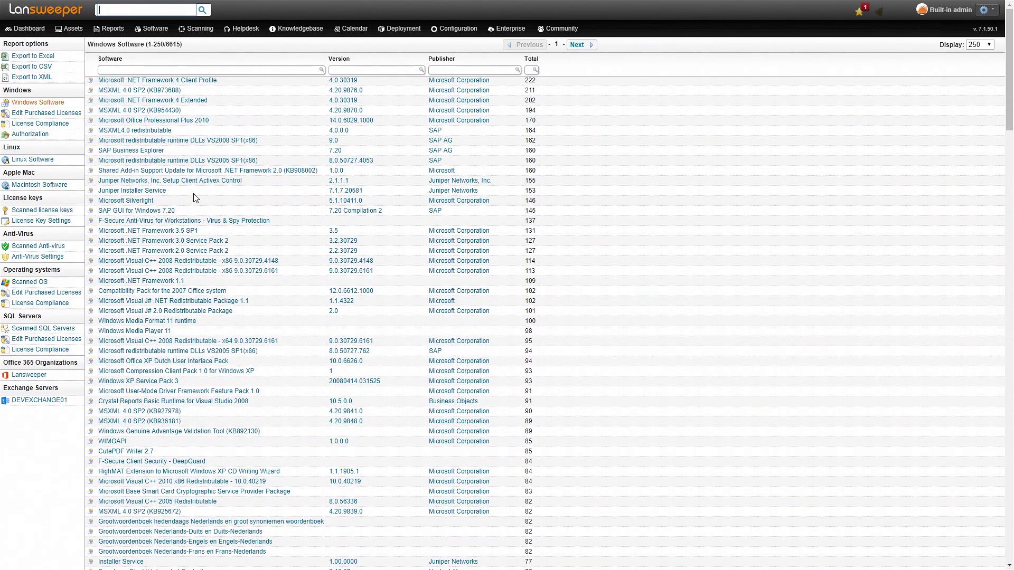
Open Microsoft Silverlight's report of 241 installations with version, domain, IP, model and OS.
left_click(147, 204)
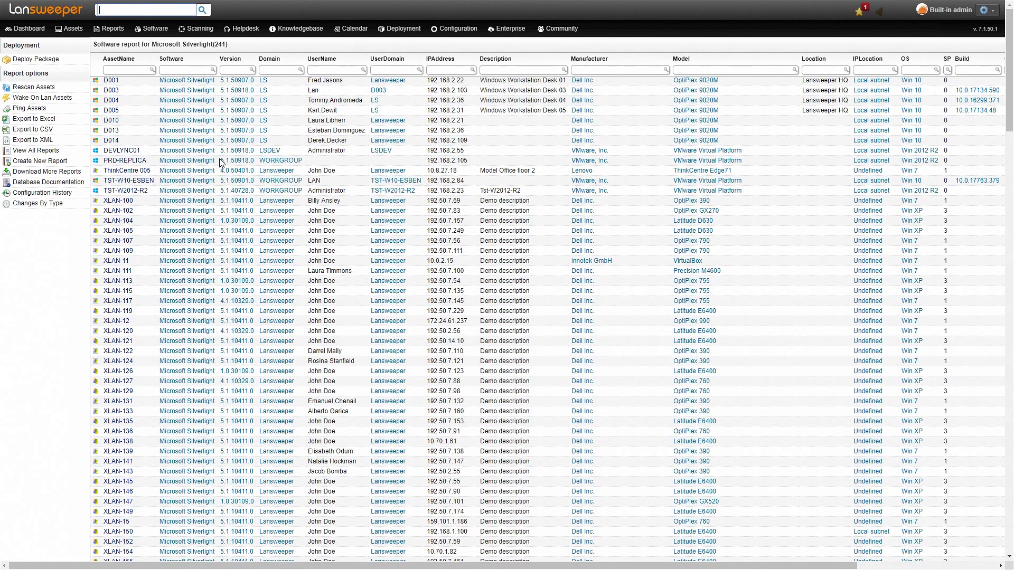
scroll(154, 237, "down", 1)
scroll(154, 237, "down", 6)
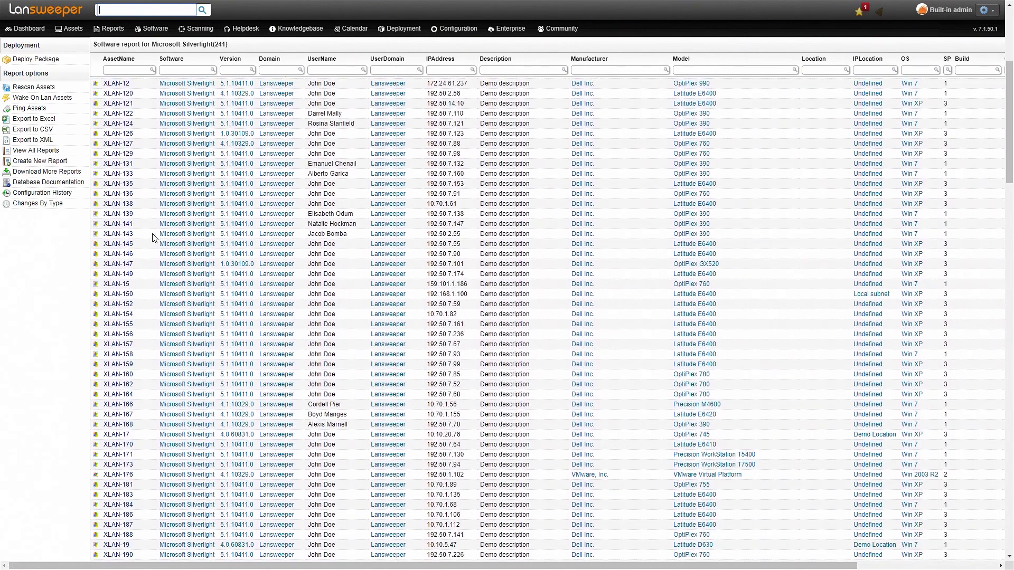
scroll(155, 237, "down", 2)
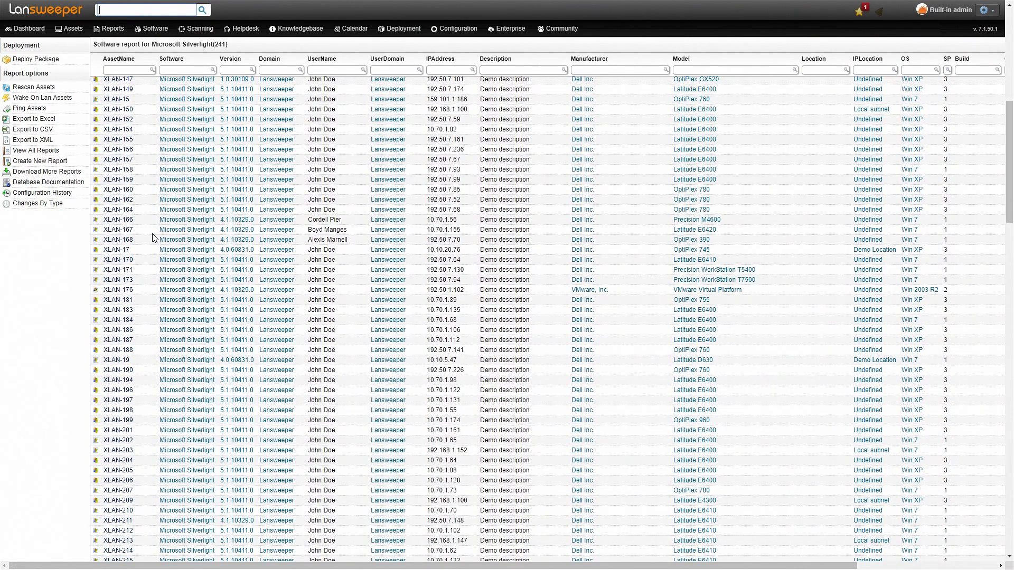
scroll(154, 238, "down", 4)
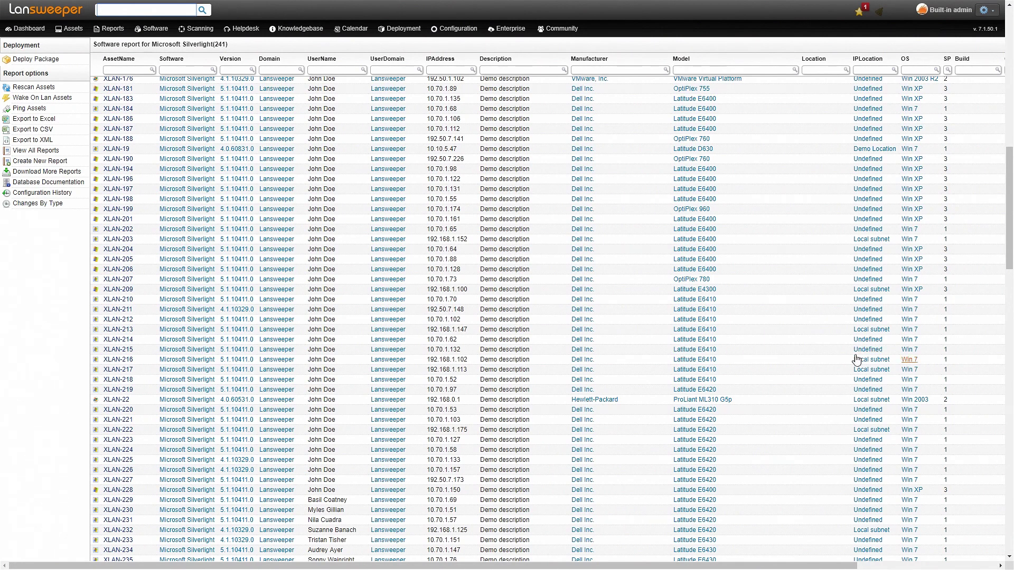
scroll(332, 311, "up", 12)
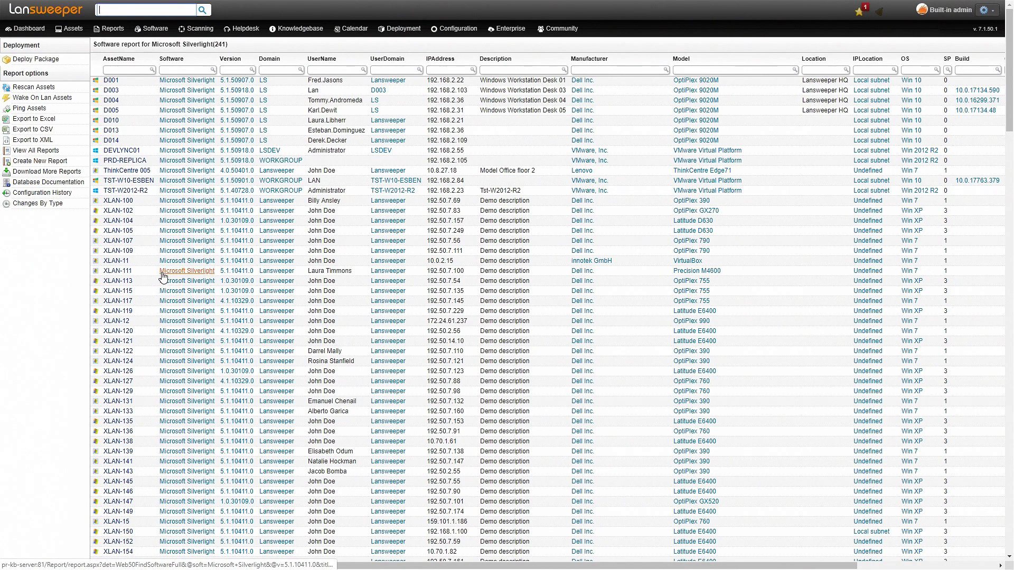
Narrow to the 7 assets with Silverlight 1.0.30109.0, then list the 118 Win XP assets.
left_click(236, 289)
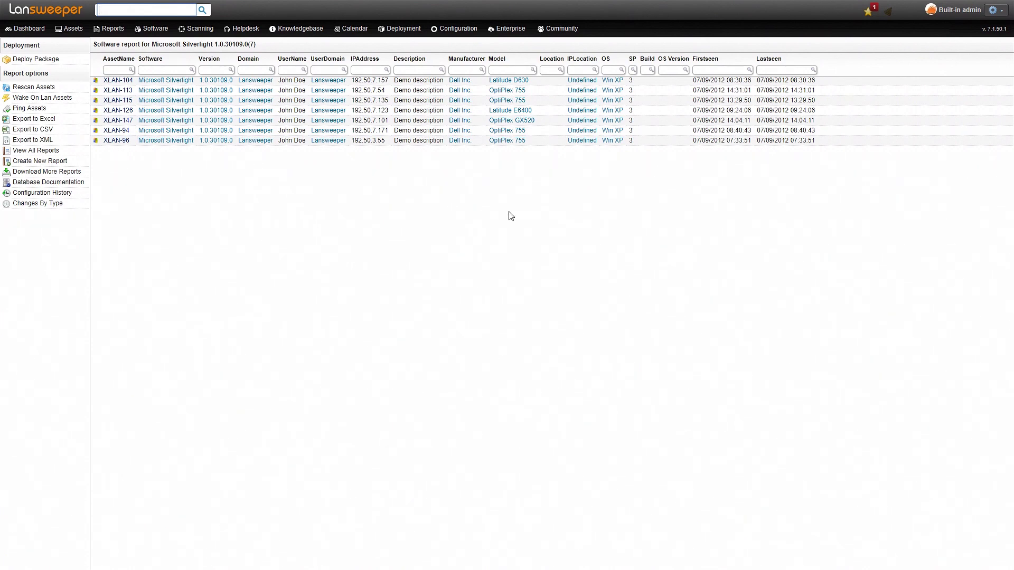
left_click(614, 121)
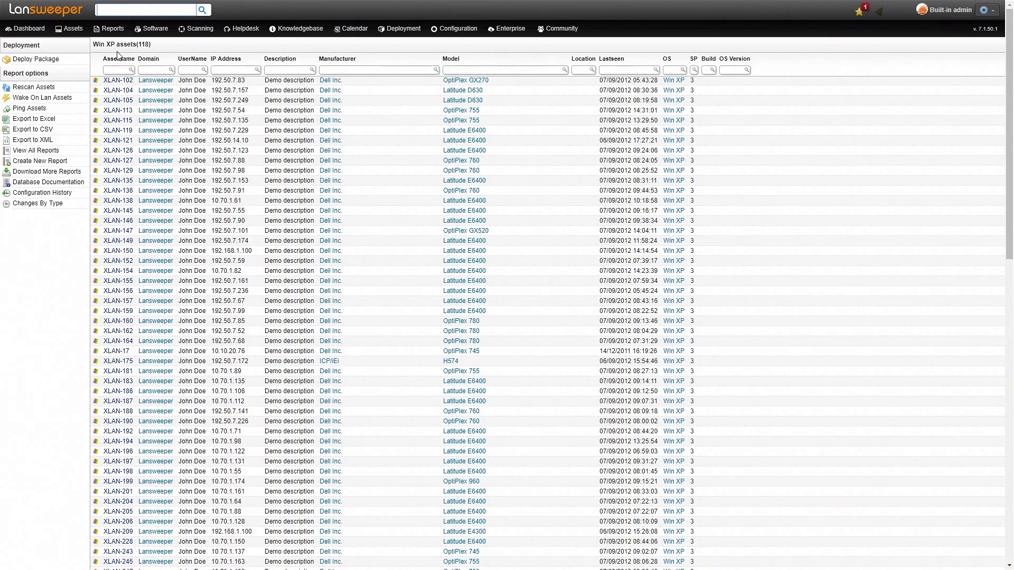
Browse the Linux and Macintosh software inventories, ending back on the Windows Software overview.
mouse_move(152, 29)
left_click(158, 61)
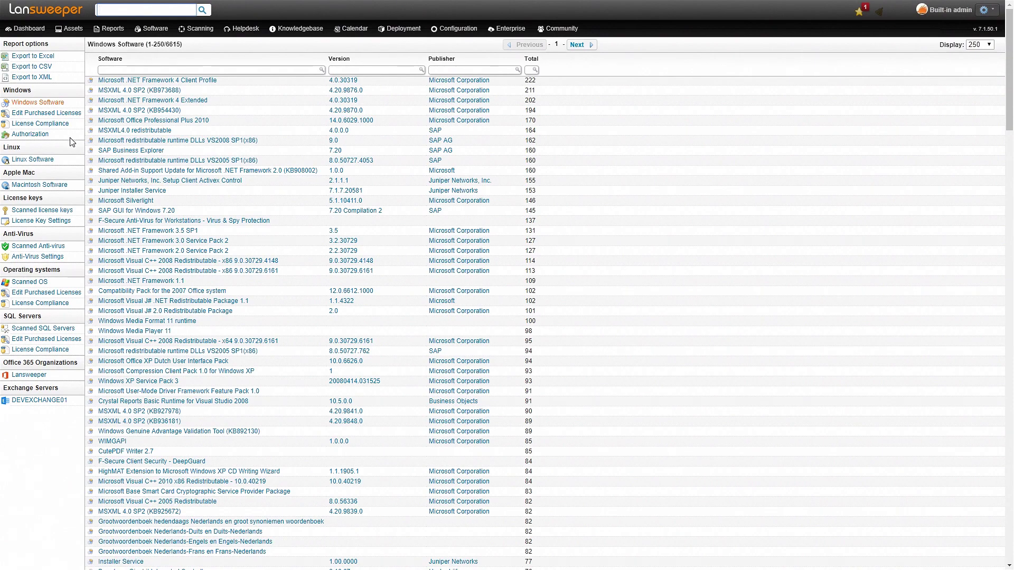
left_click(36, 160)
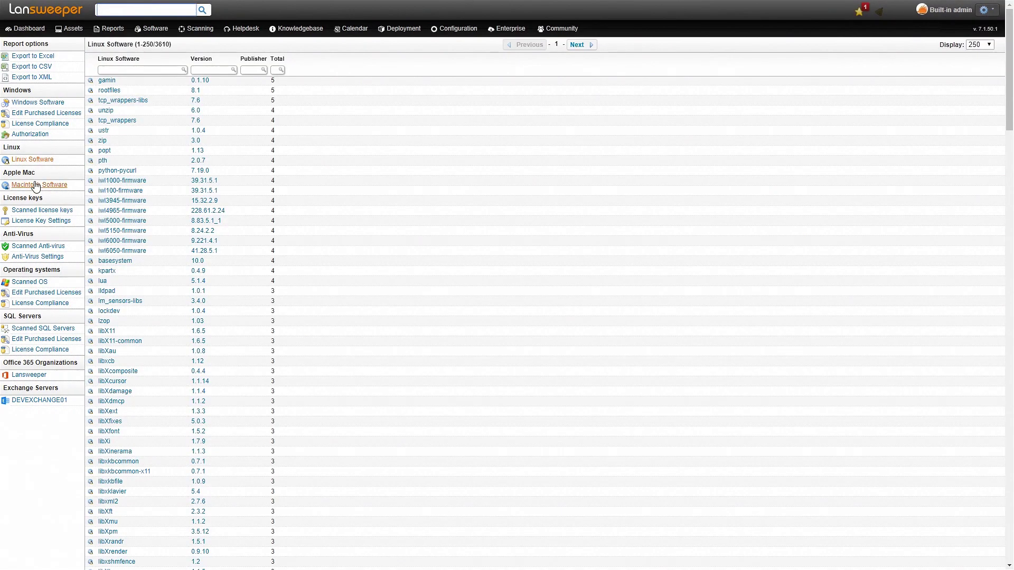
left_click(38, 190)
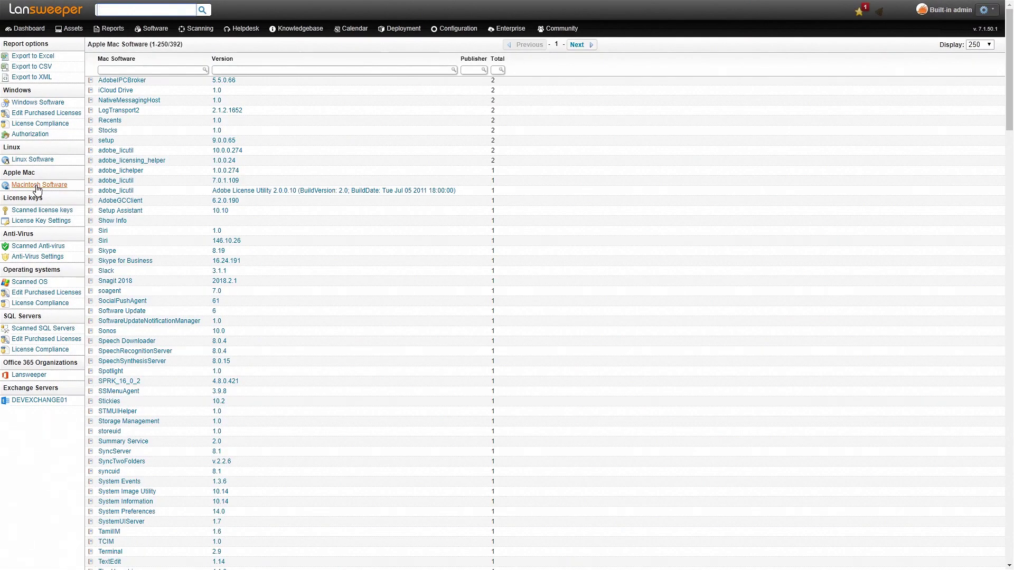
left_click(56, 104)
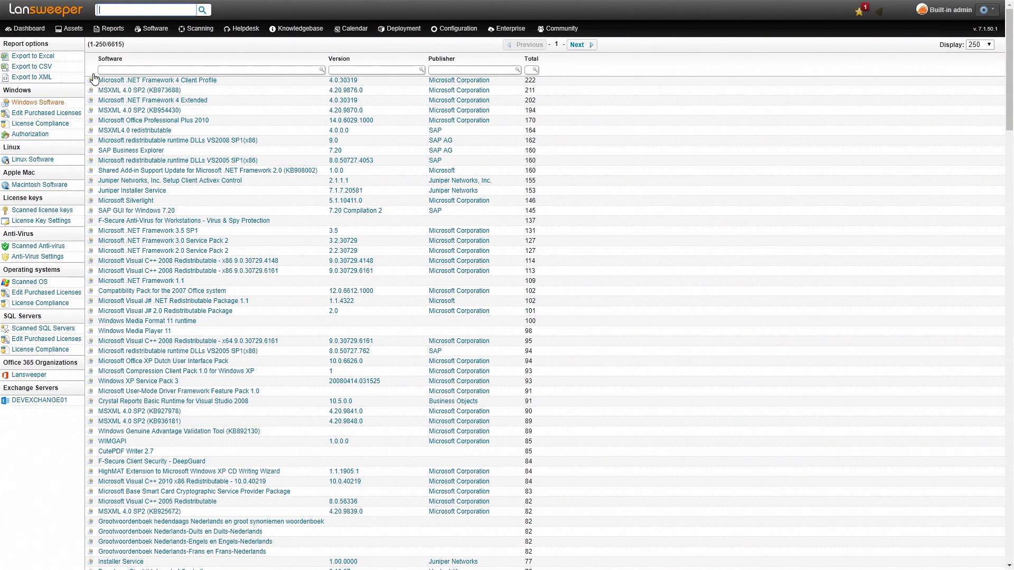
Filter the Reports menu list by the search term 'software'.
mouse_move(108, 28)
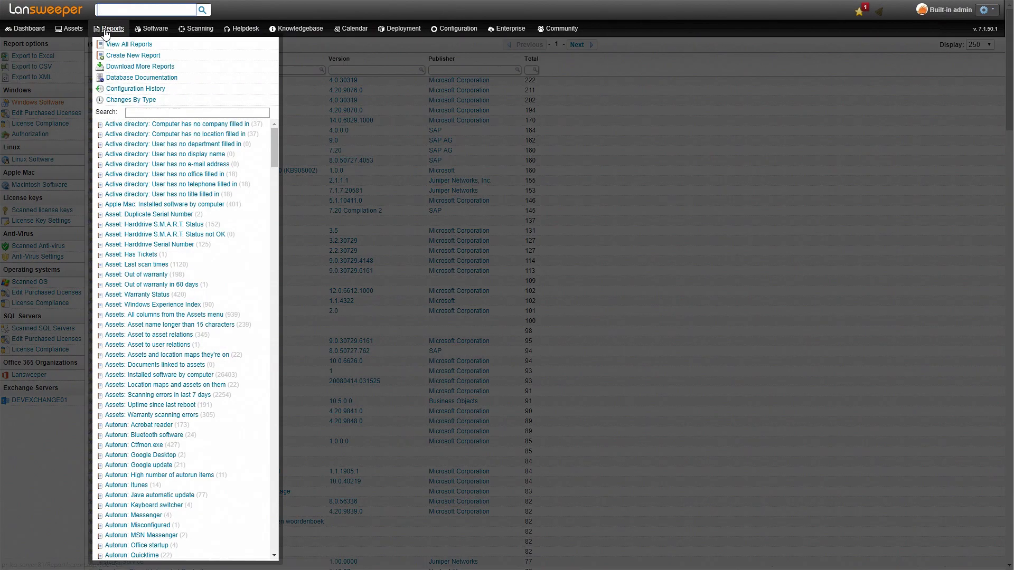
left_click(136, 113)
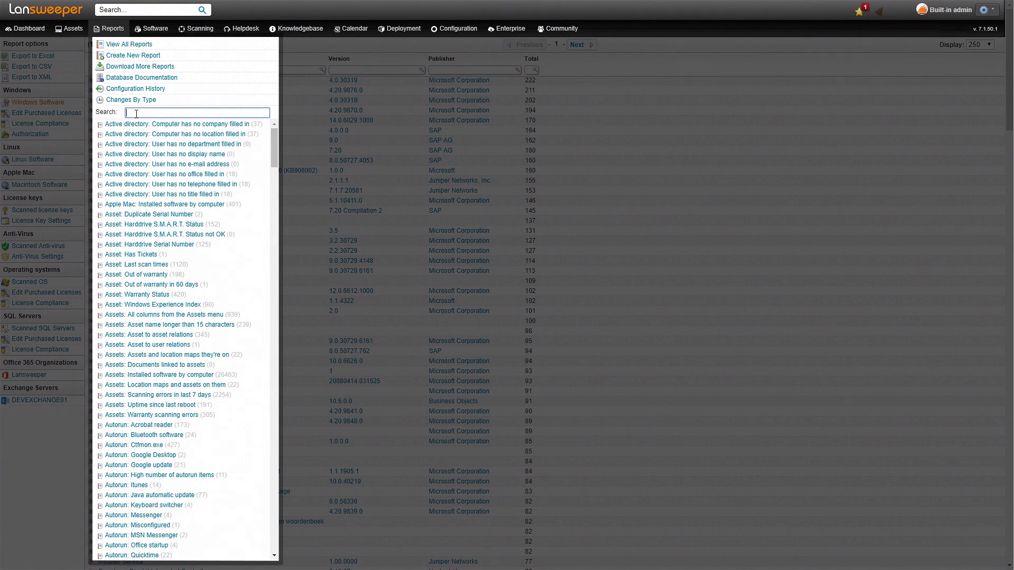
type("soft")
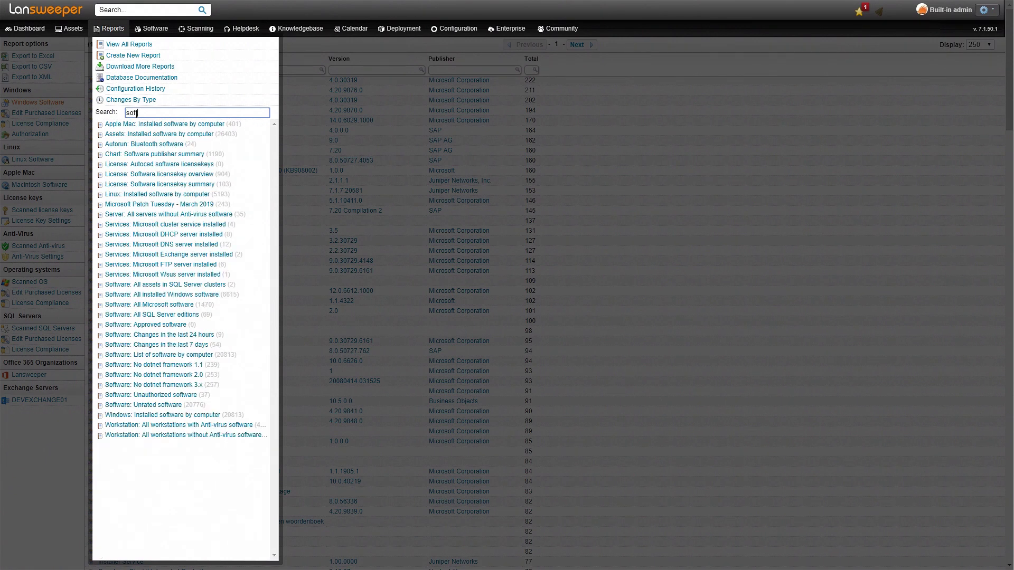
type("ware")
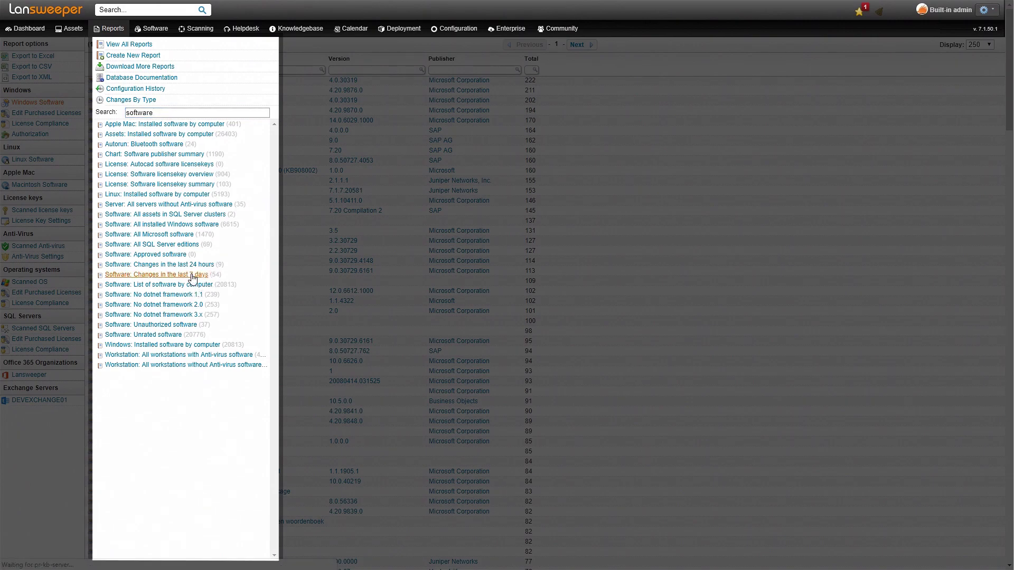
Open the 'Software: Changes in the last 7 days' report listing 54 additions and removals.
left_click(193, 275)
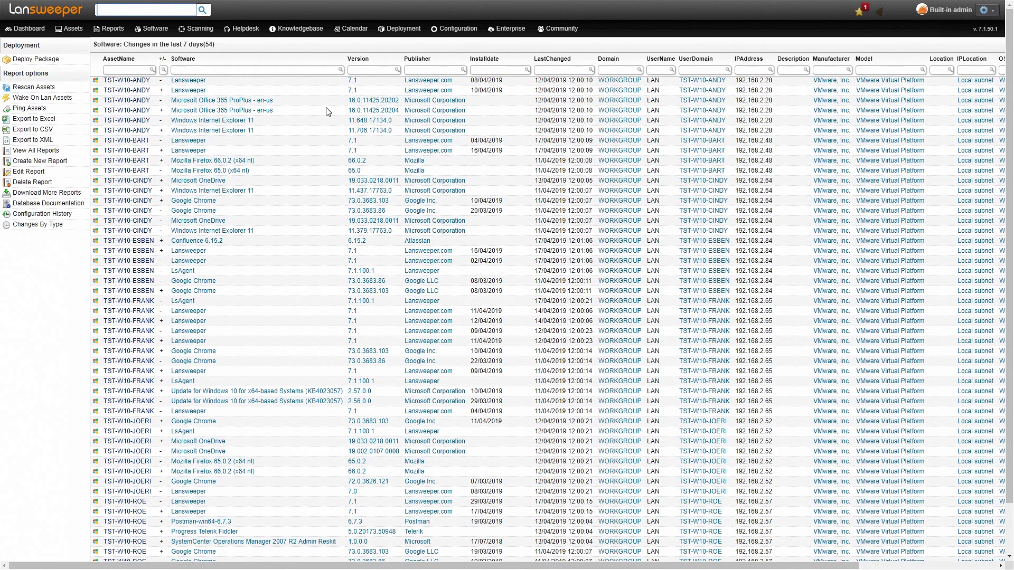
Filter the software changes to 'chrome' and open asset TST-W10-ESBEN's details.
left_click(221, 70)
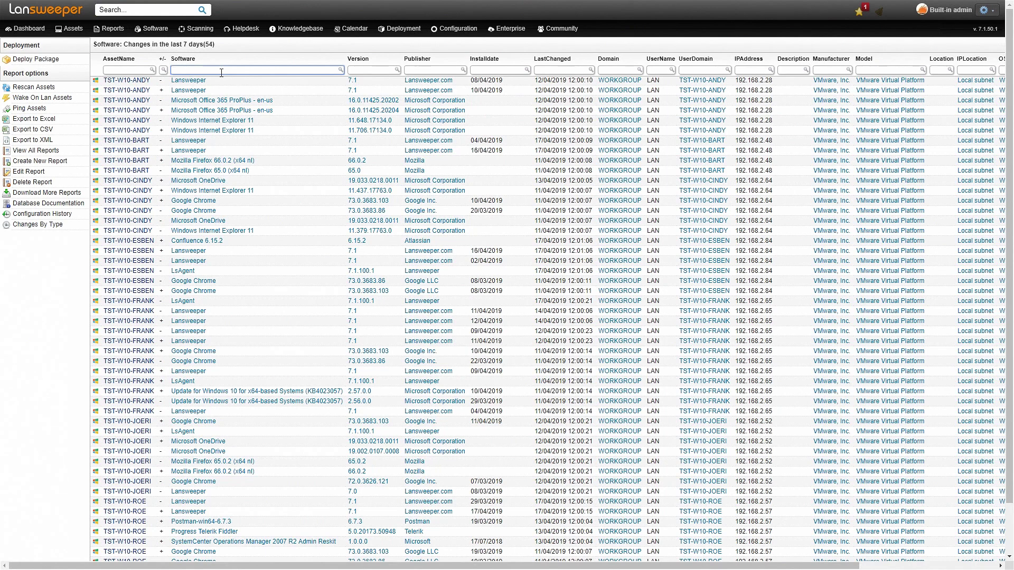
type("chrome")
key("Return")
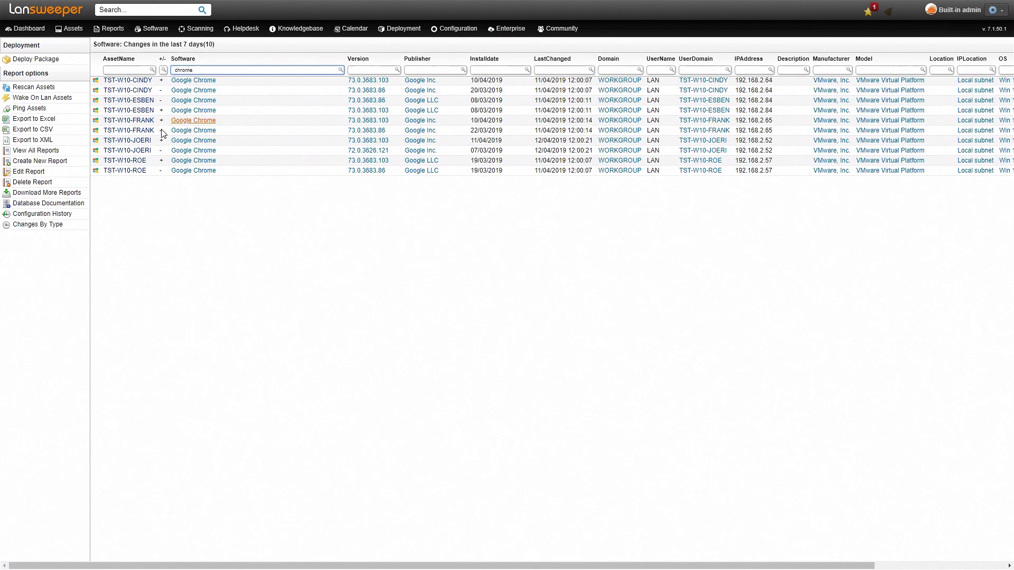
left_click(136, 103)
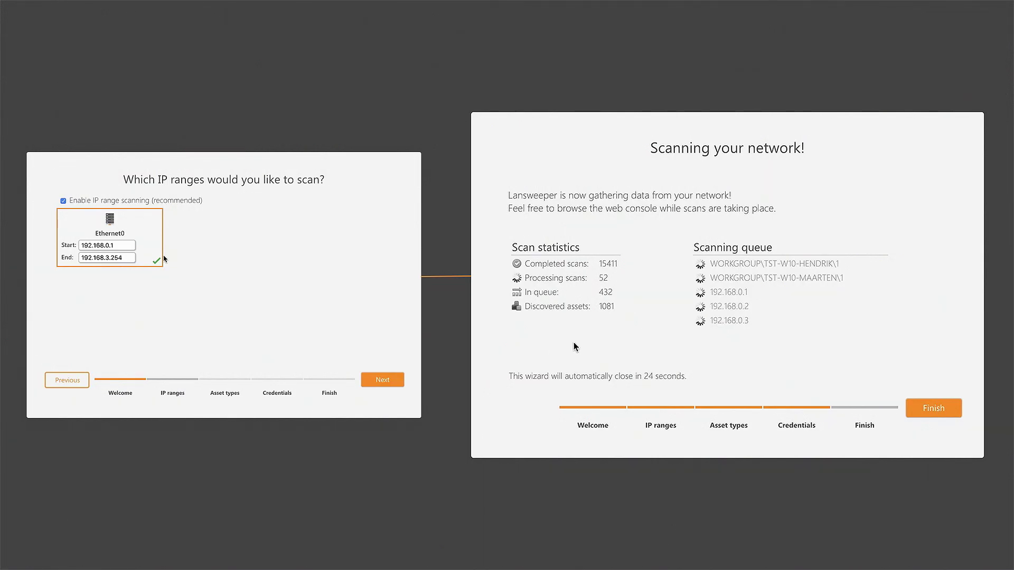
Finish the 'Scanning your network!' wizard to reach the web console dashboard.
left_click(933, 408)
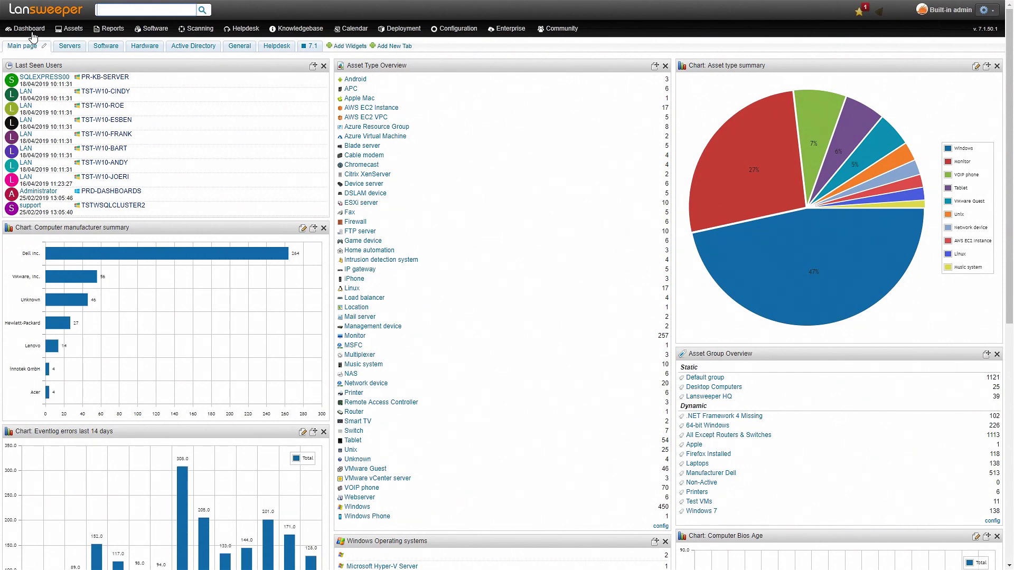
Open the Software Authorization list of 5042 Windows titles with approval status.
left_click(157, 32)
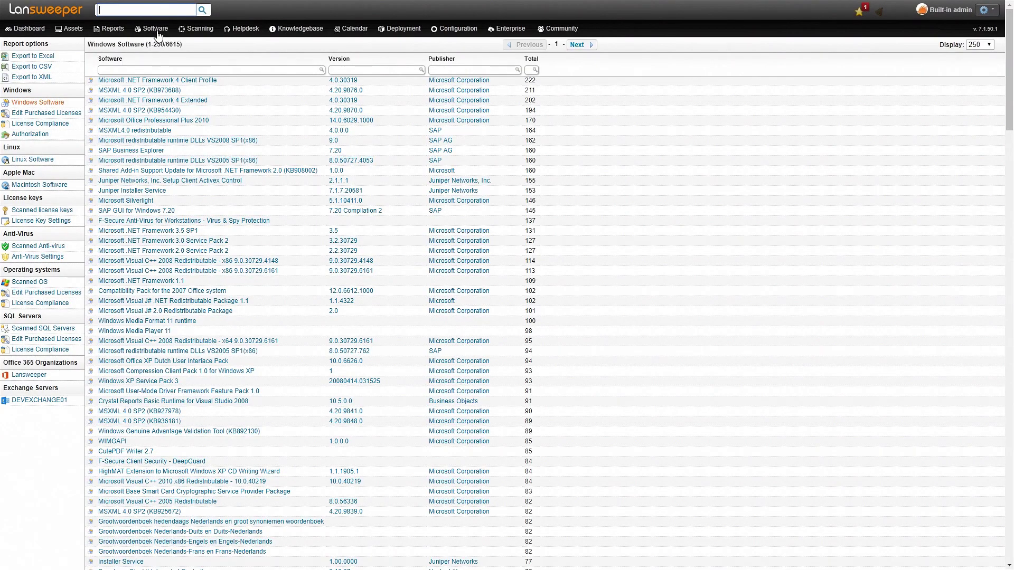
left_click(36, 135)
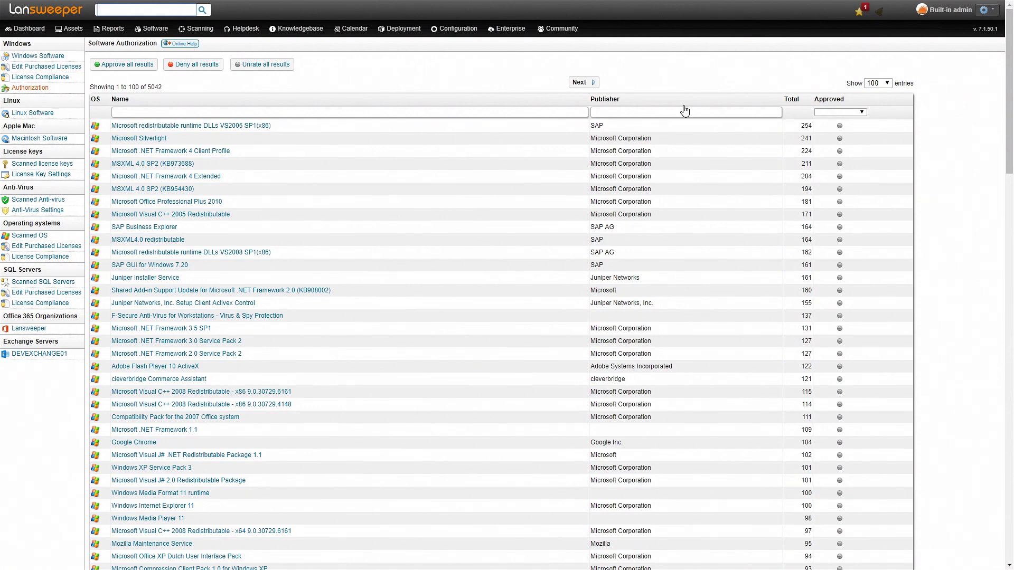
Approve the VS2005 SP1 runtime DLLs and MSXML 4.0 SP2, and deny Silverlight and .NET Framework 4 Client Profile.
left_click(839, 126)
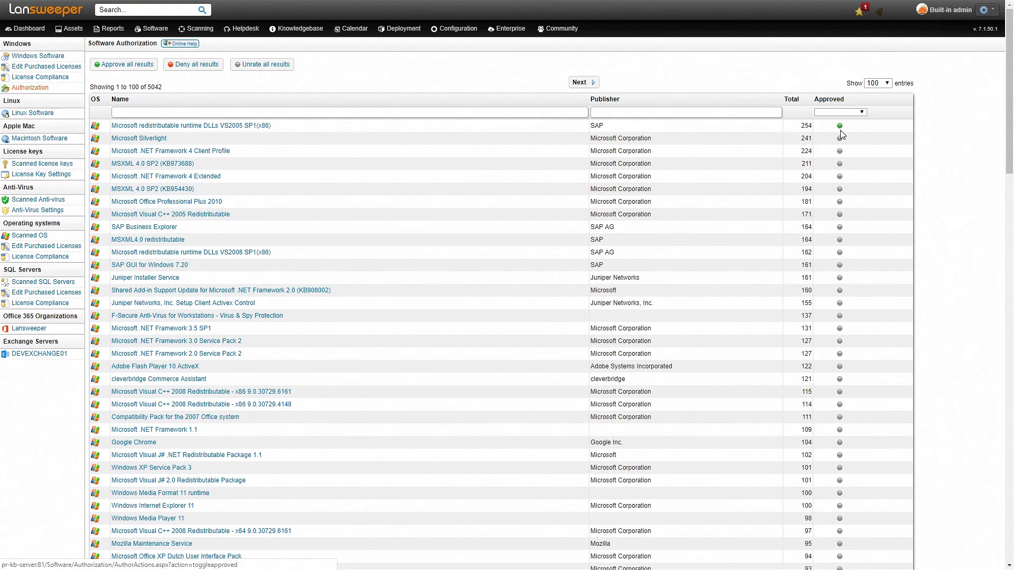
left_click(839, 138)
left_click(840, 138)
left_click(839, 152)
left_click(839, 152)
left_click(839, 164)
left_click(844, 175)
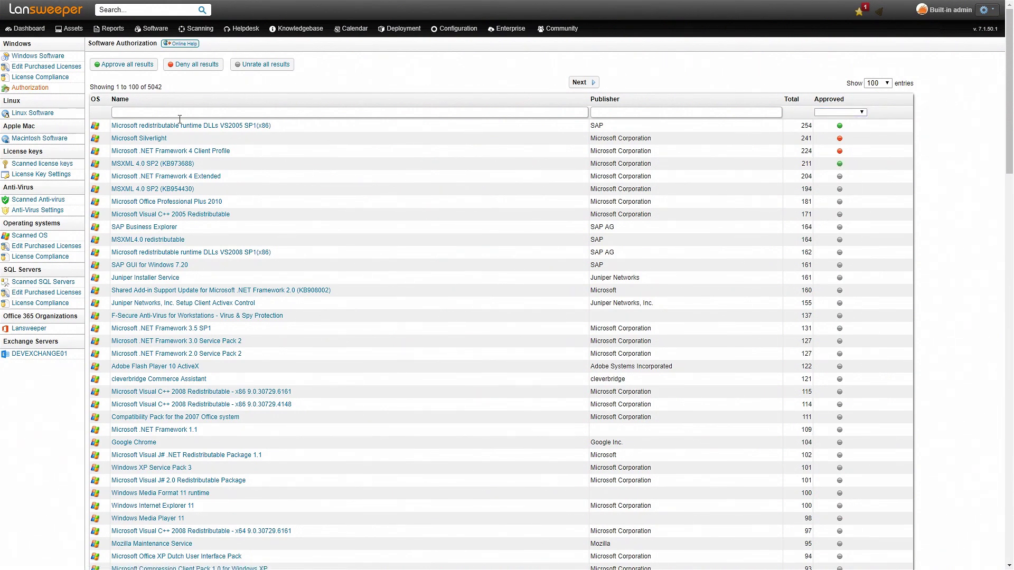
Approve all nine Chrome entries using a 'chrome' name filter, then clear the filter.
left_click(159, 112)
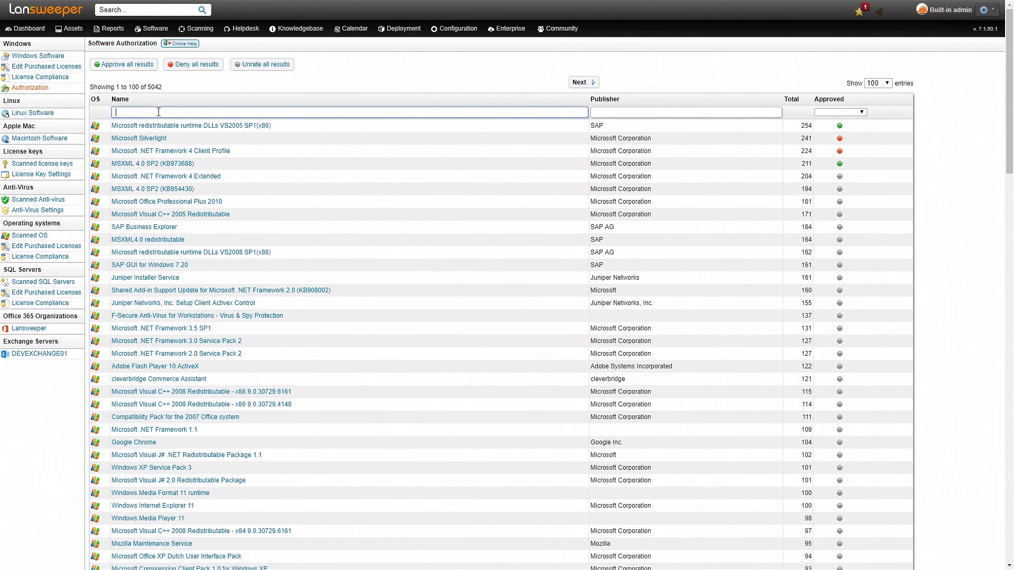
type("chrome")
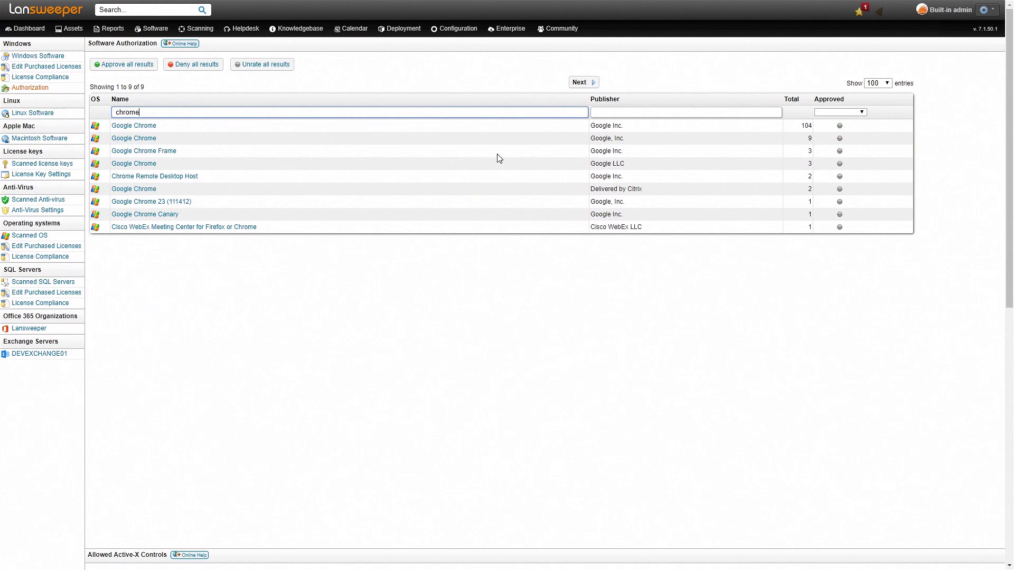
left_click(135, 64)
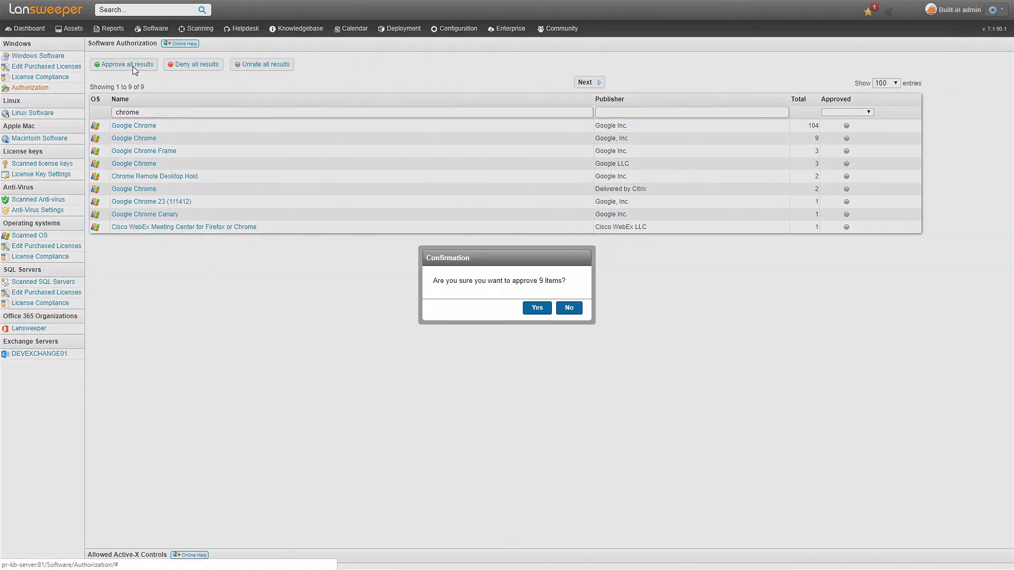
left_click(540, 310)
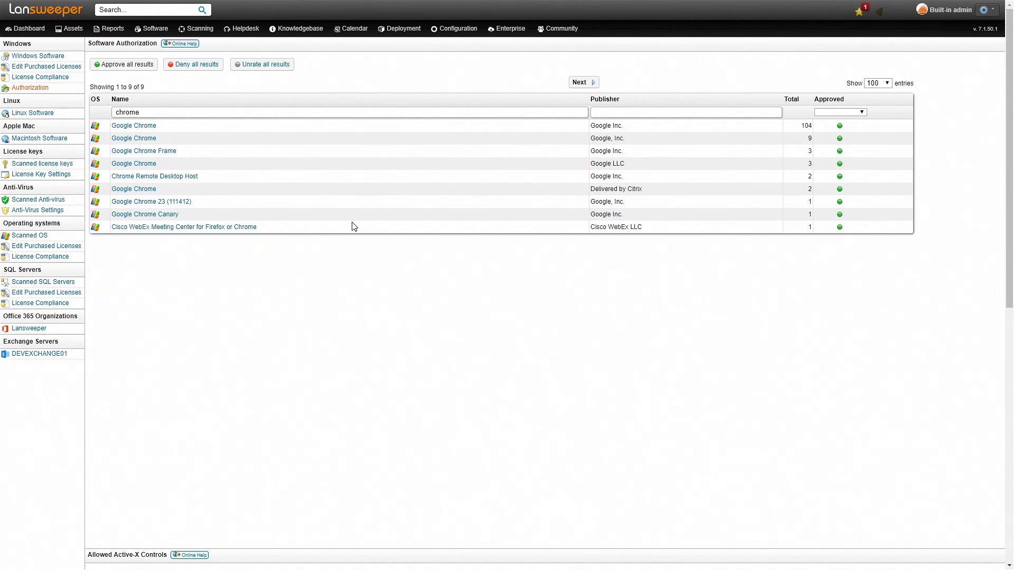
left_click_drag(141, 112, 107, 115)
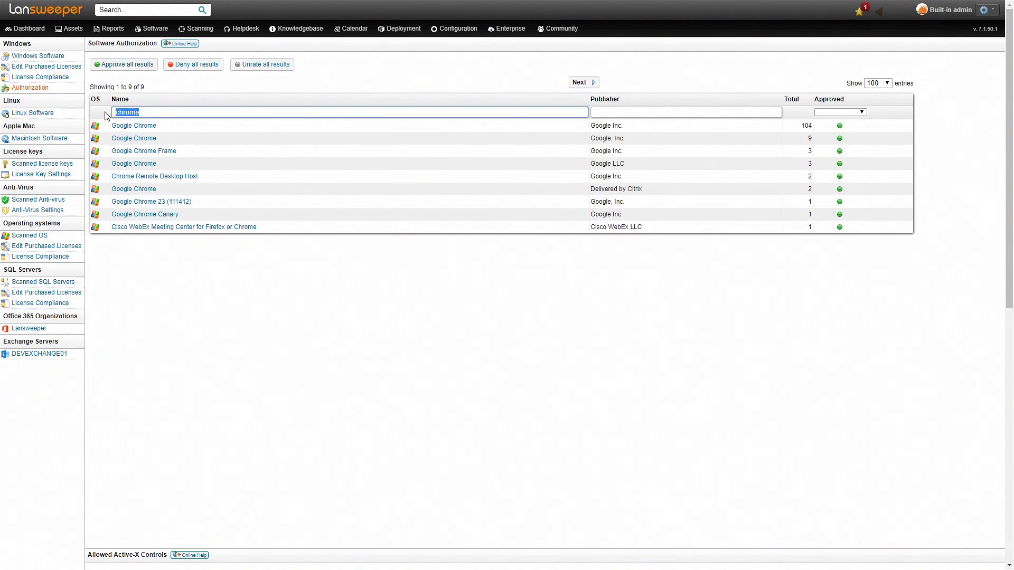
key("BackSpace")
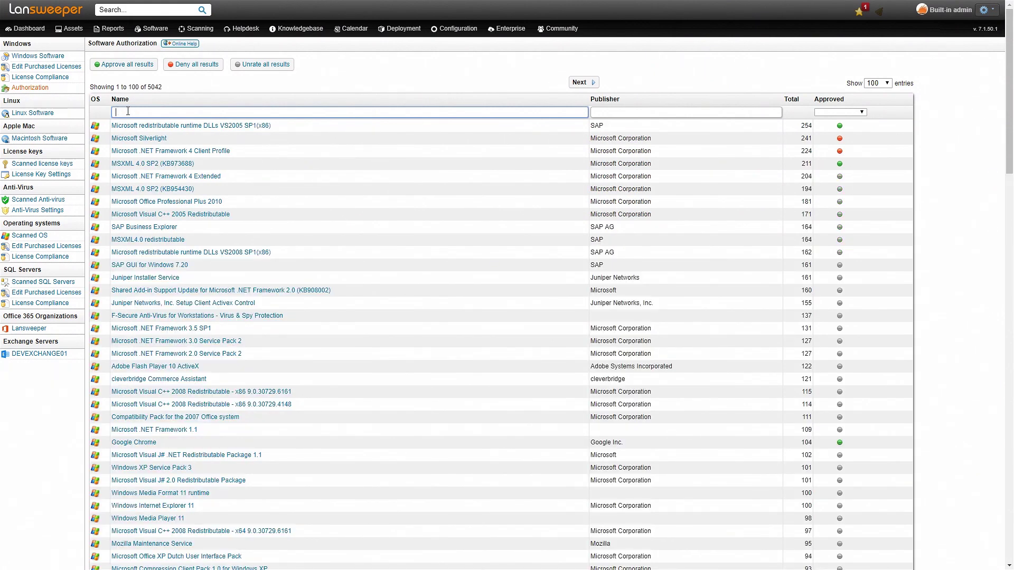
left_click(179, 94)
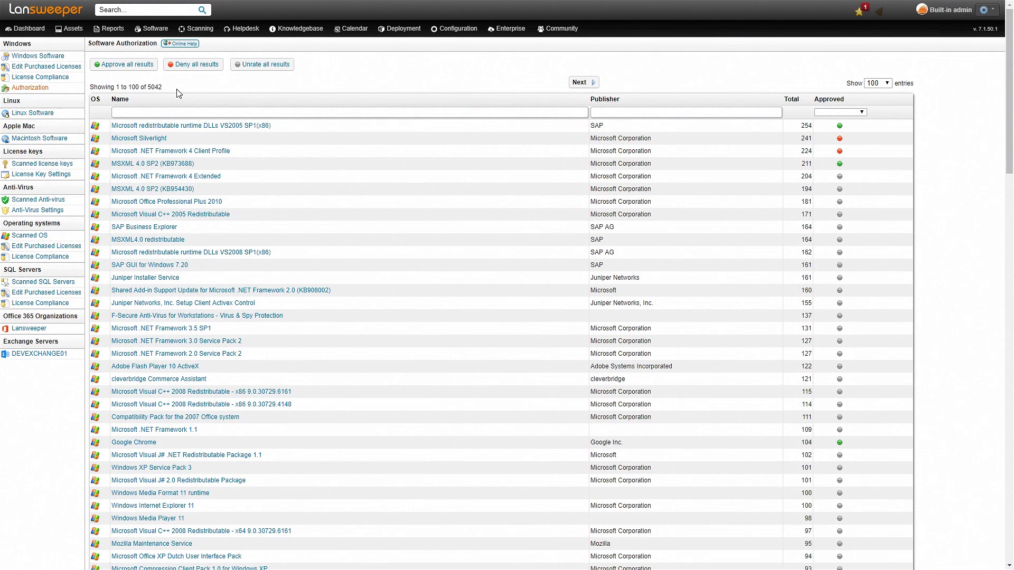
Search reports for 'auth', open 'Software: Unauthorized software' and scroll through its 502 entries.
mouse_move(109, 30)
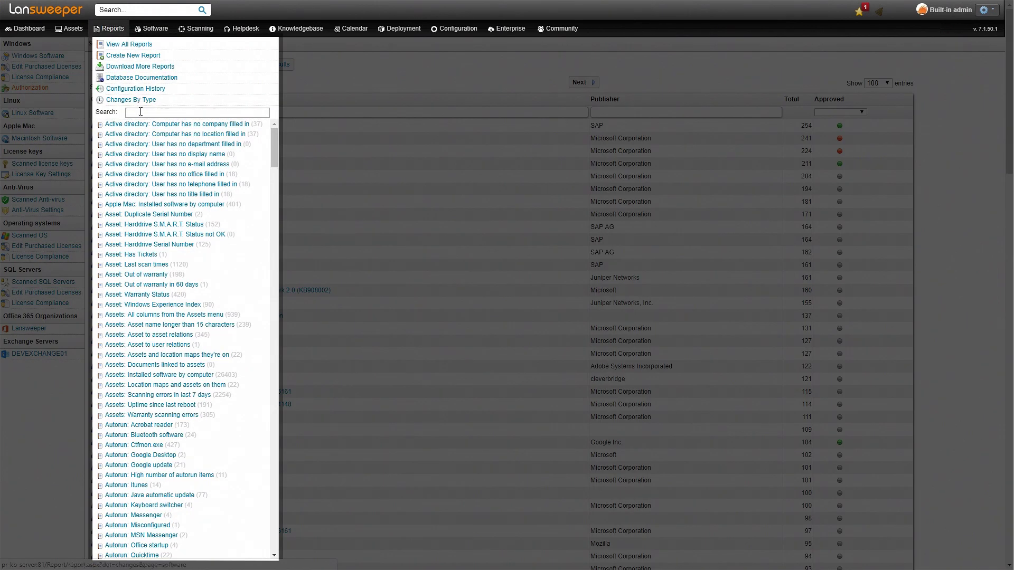
left_click(140, 112)
type("auth")
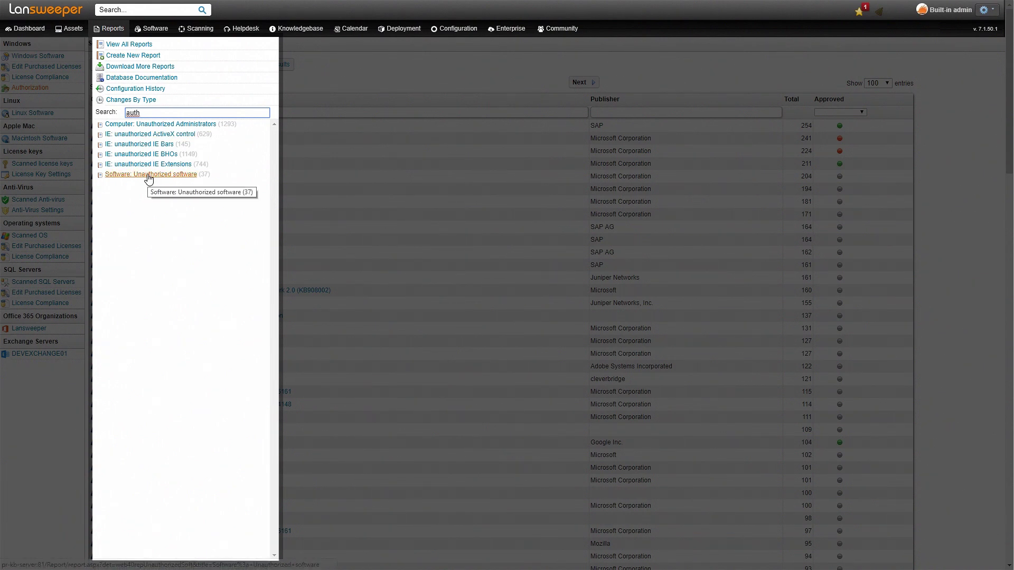
left_click(148, 176)
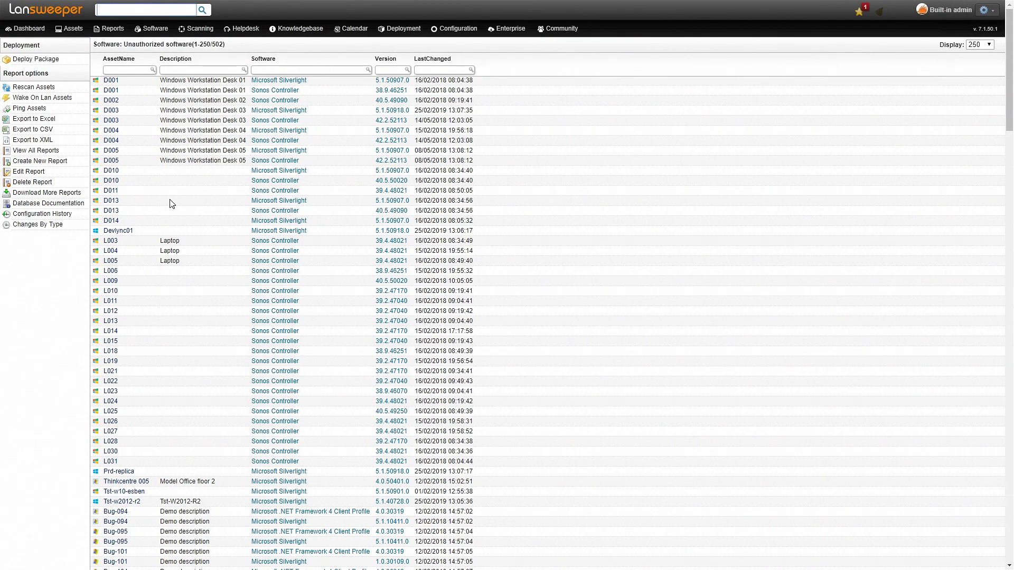
scroll(171, 203, "down", 8)
scroll(171, 203, "down", 8)
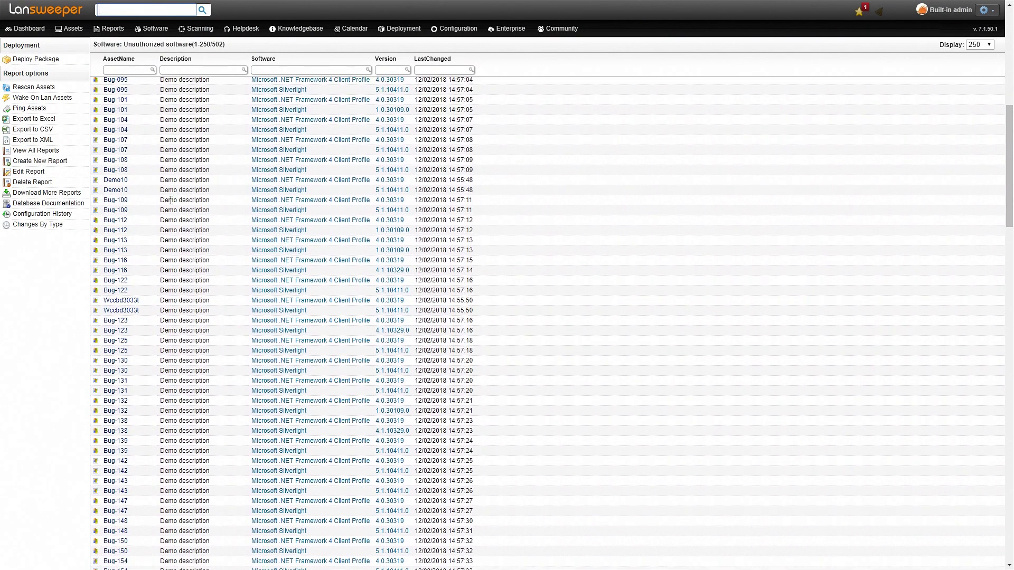
scroll(172, 202, "up", 20)
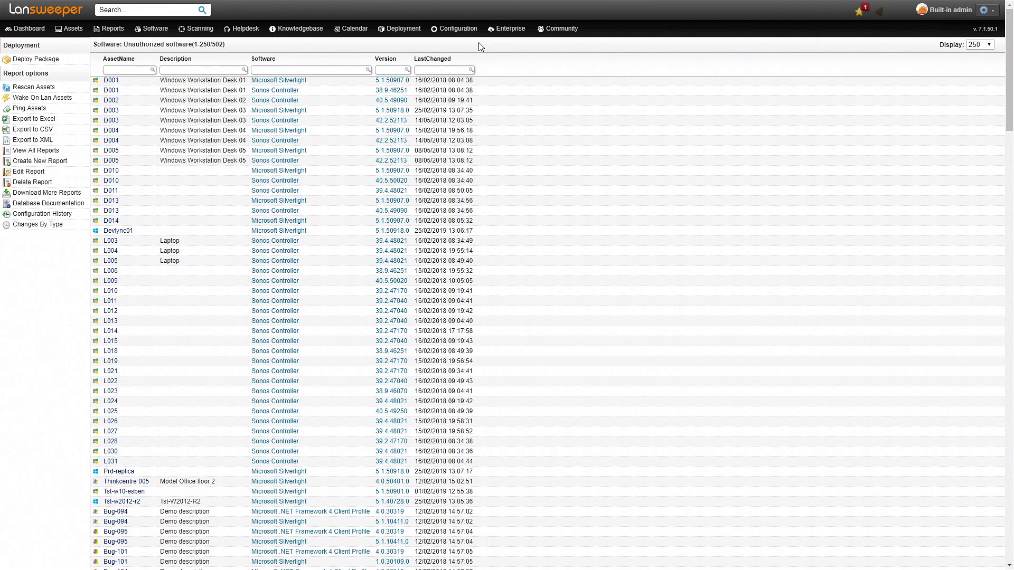
Open the Scanned Anti-virus report from the Software menu.
mouse_move(150, 36)
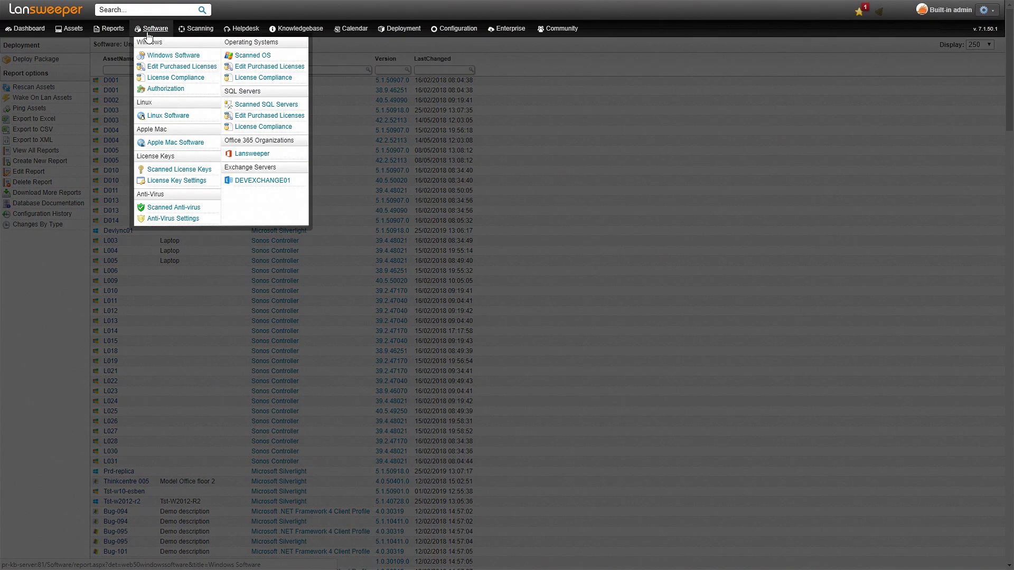
left_click(174, 209)
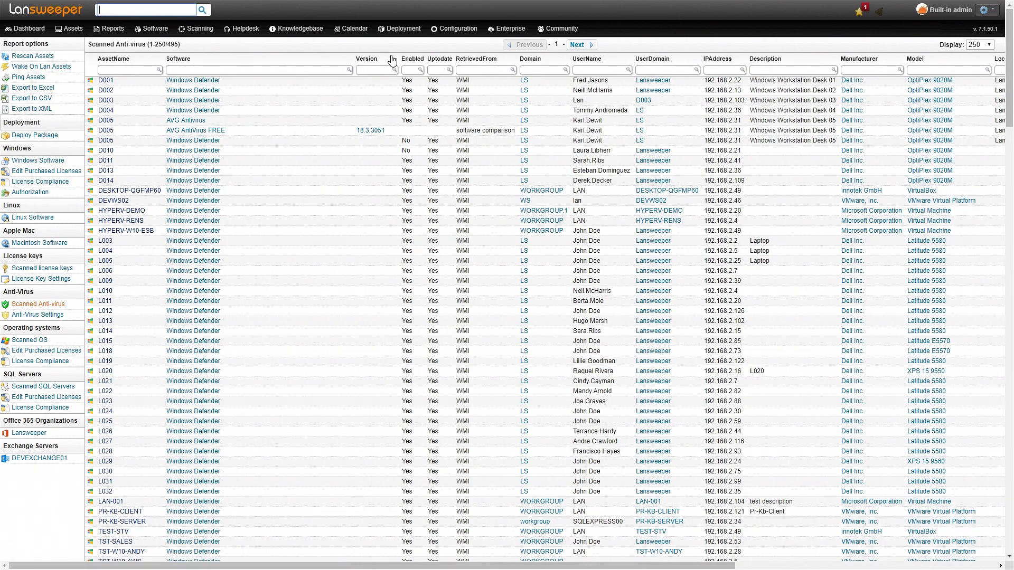
Filter the anti-virus report to Enabled 'no' and Uptodate 'no', leaving 4 assets.
left_click(411, 70)
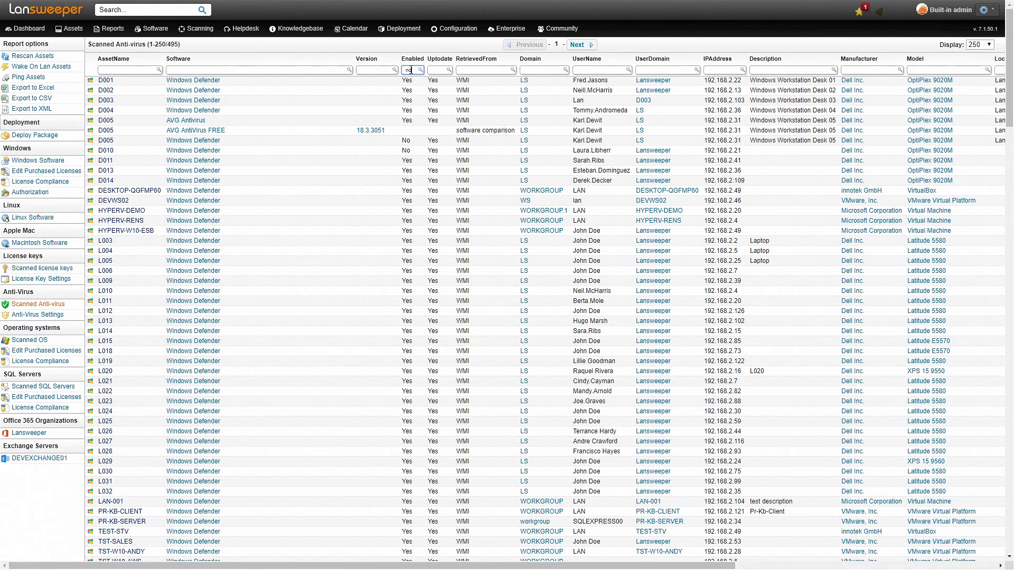
type("no")
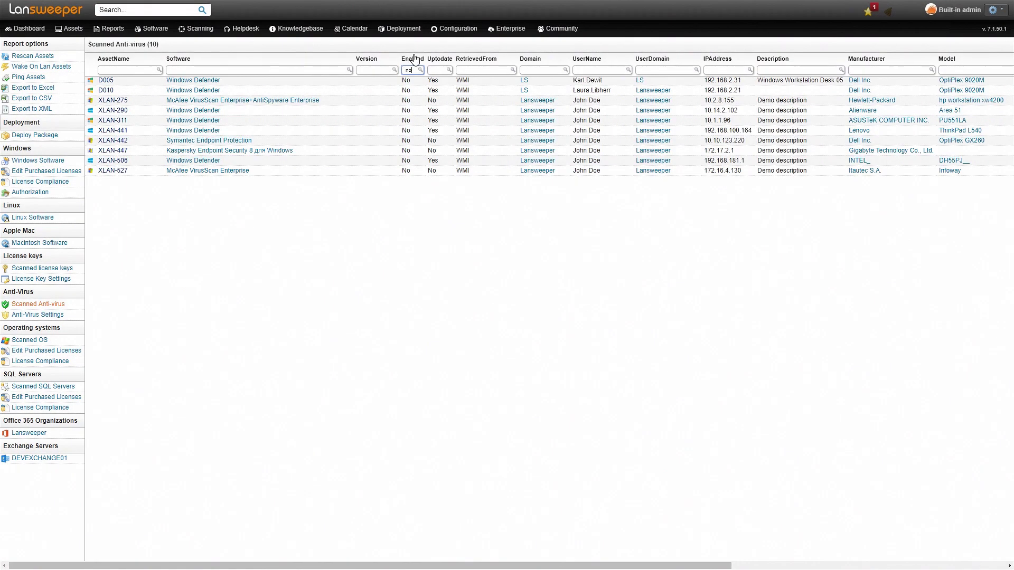
left_click(438, 70)
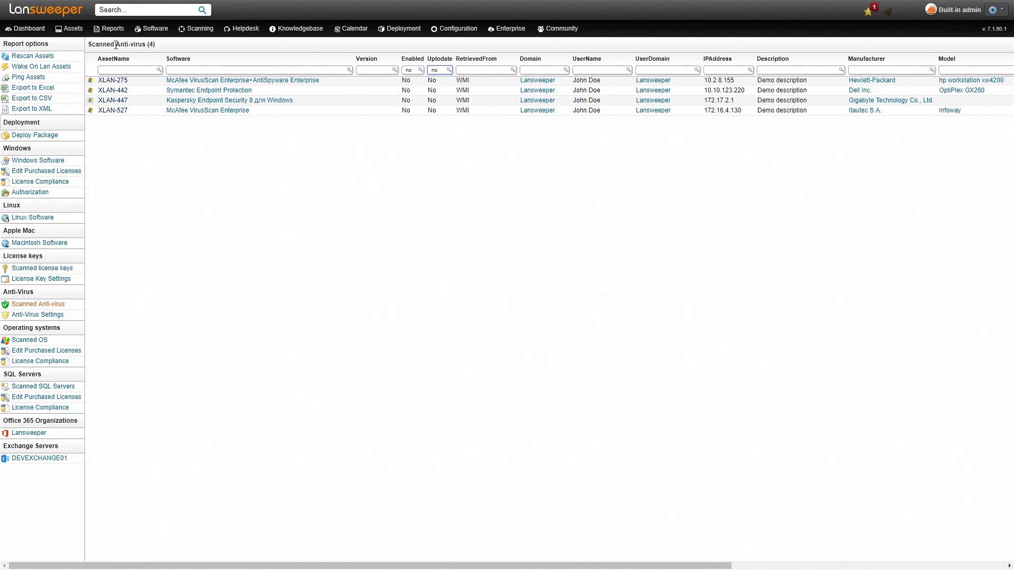
left_click(109, 29)
Search reports for 'anti' and open 'Server: All servers without Anti-virus software', listing 35 servers.
left_click(129, 113)
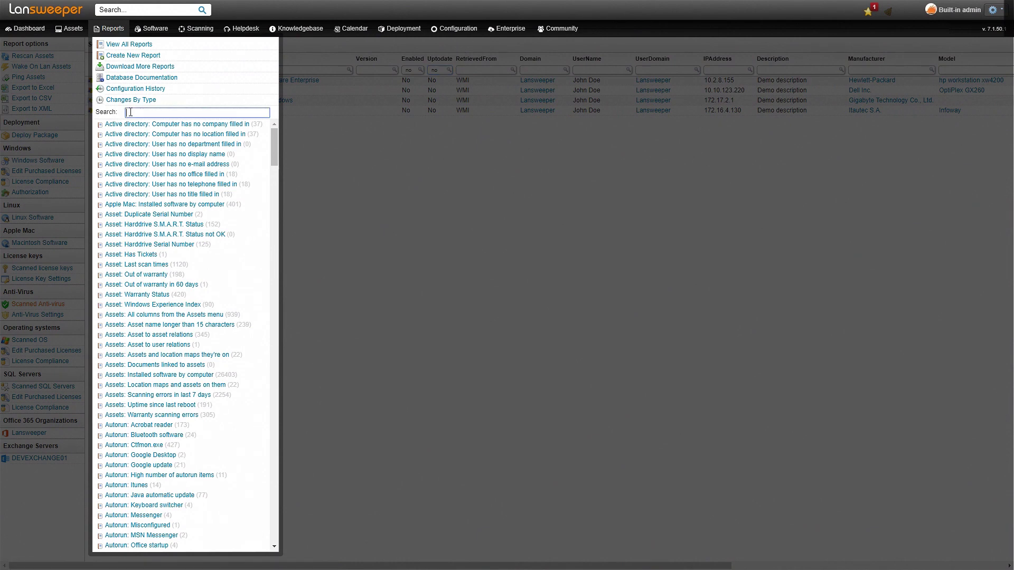
type("anti")
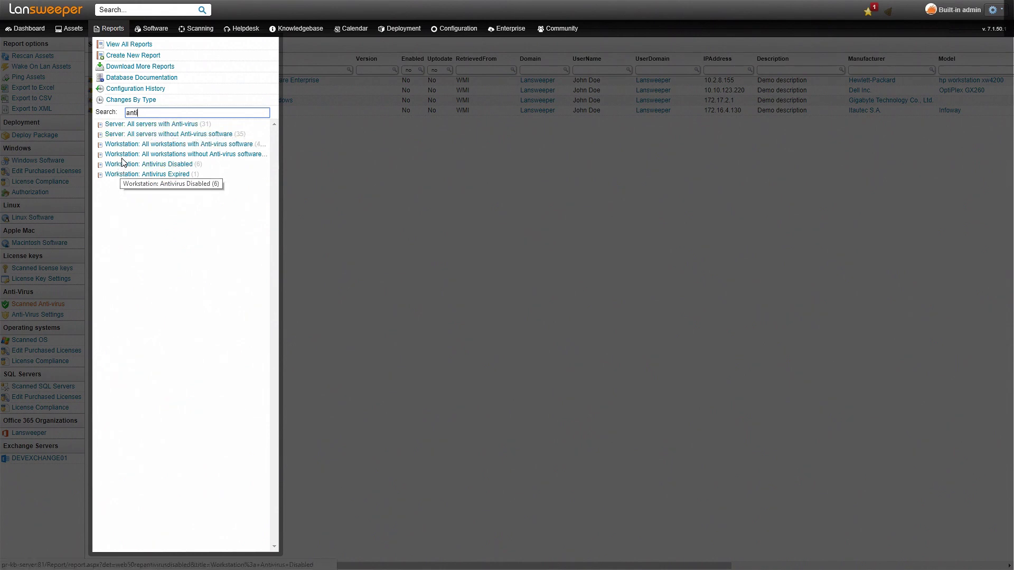
left_click(167, 134)
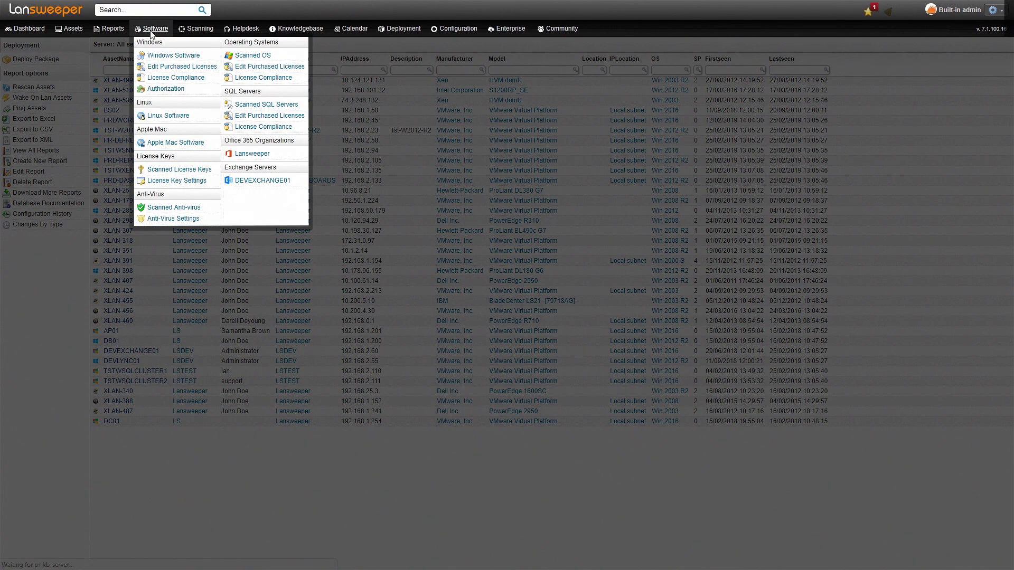
Go to Windows Software and bring up the empty Software License Tracking page.
left_click(153, 31)
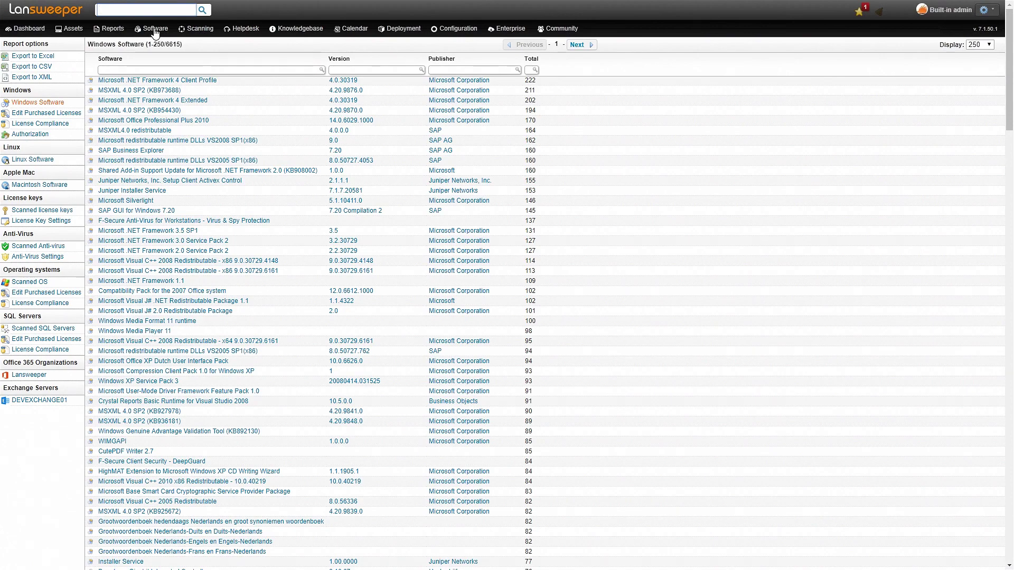
left_click(39, 125)
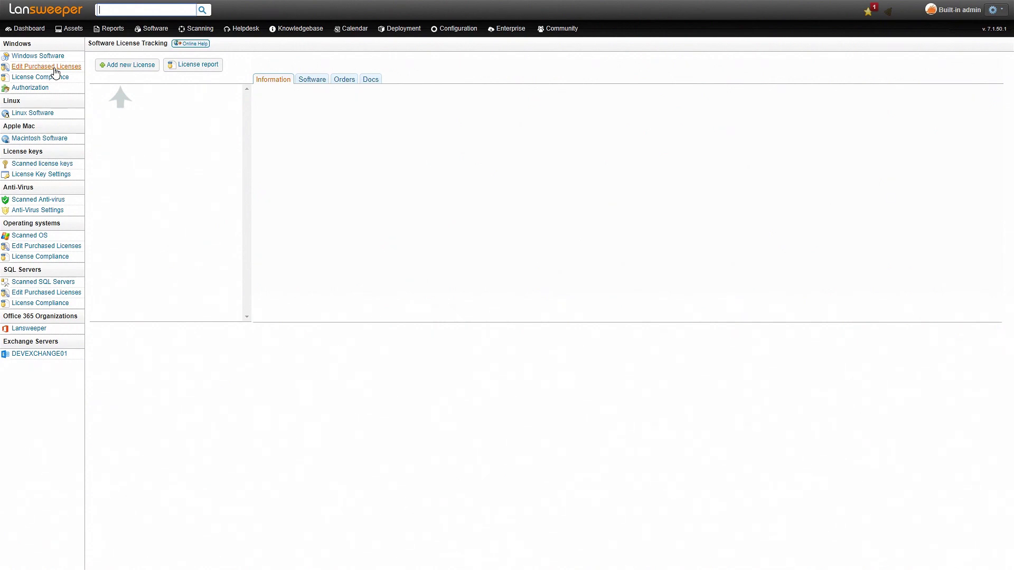
Create a license for WinRAR 4.01 (64-bit), found via 'winr', at 500 € as Single computer type.
left_click(113, 65)
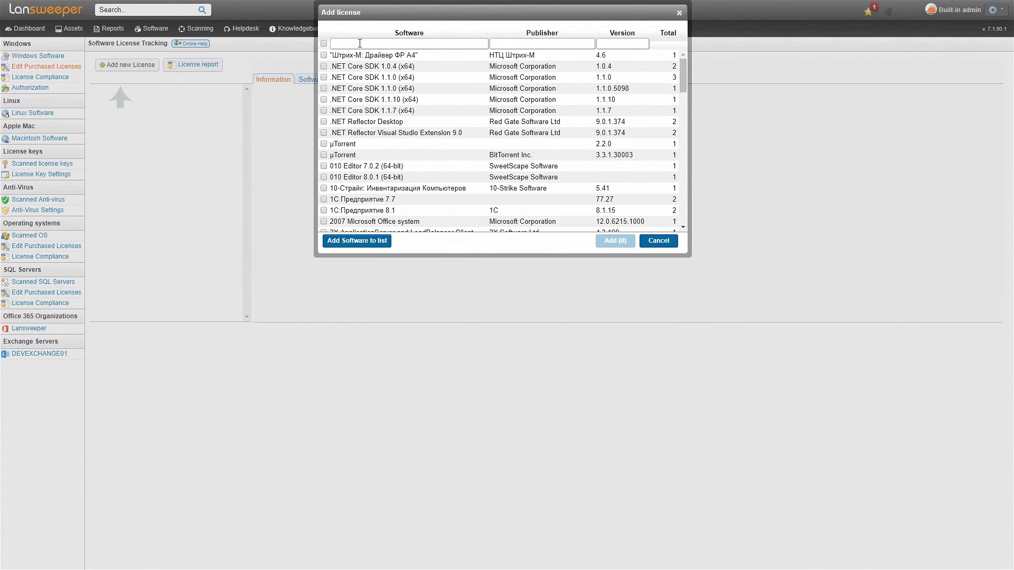
left_click(360, 44)
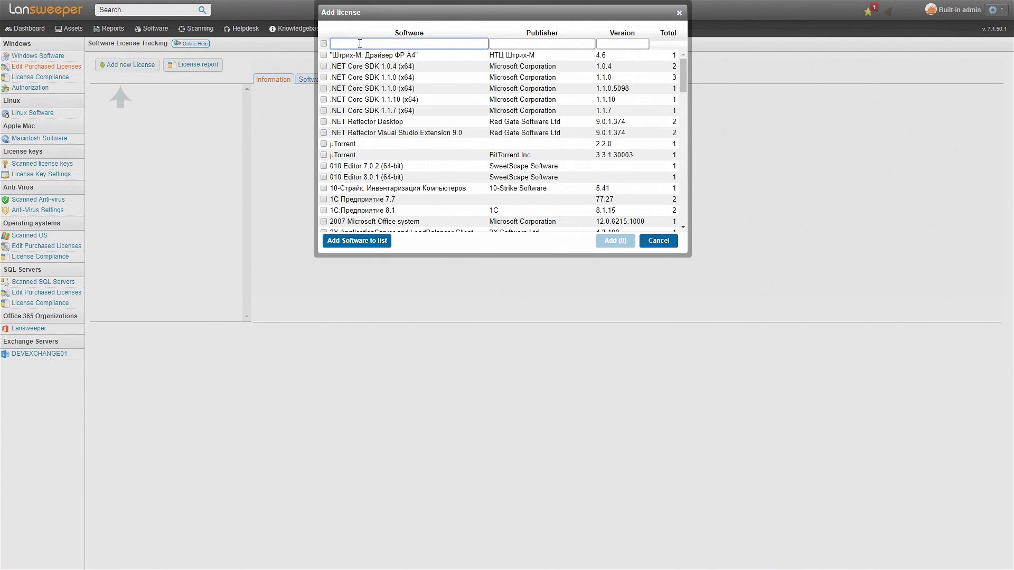
type("winr")
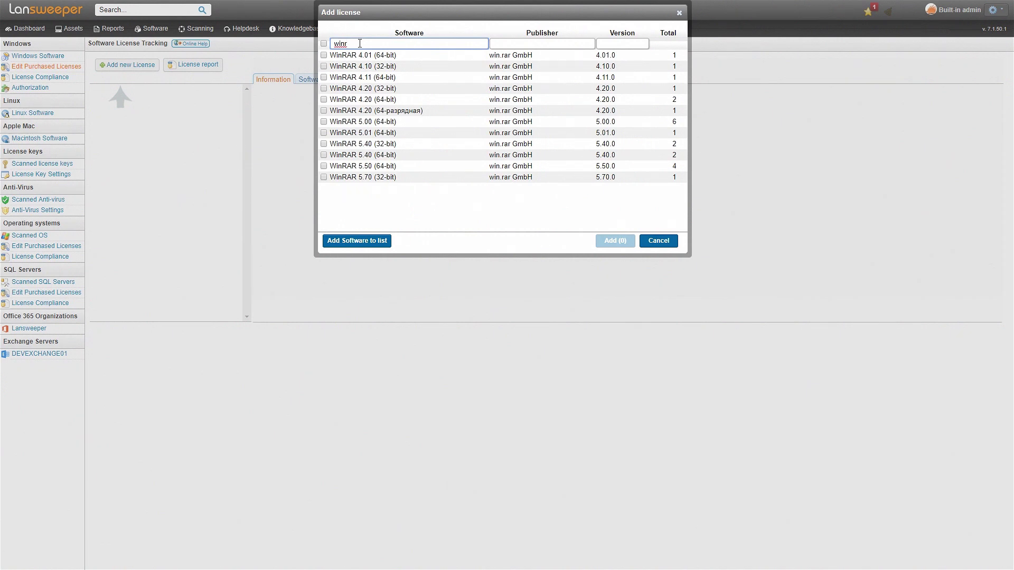
left_click(324, 55)
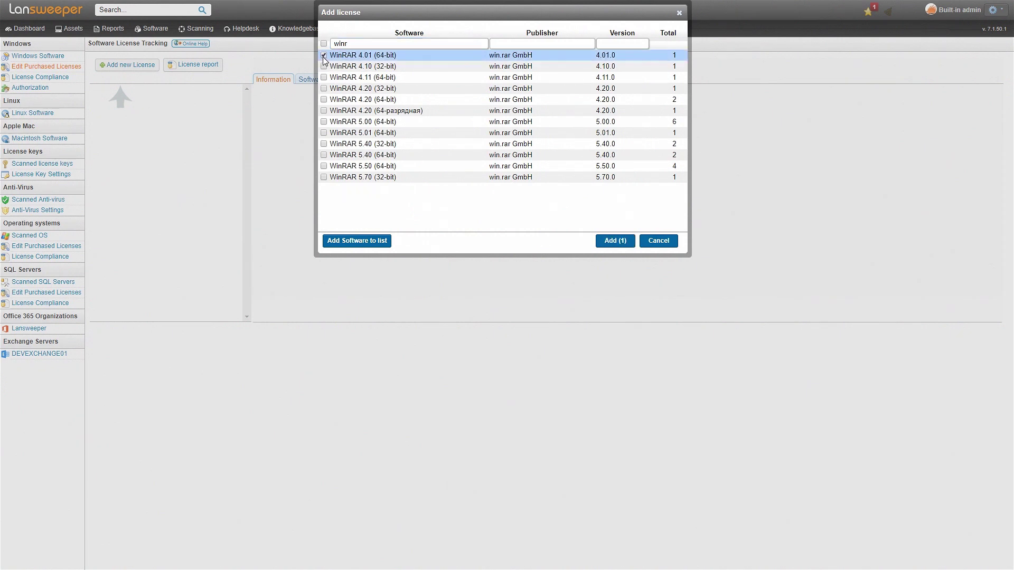
left_click(600, 243)
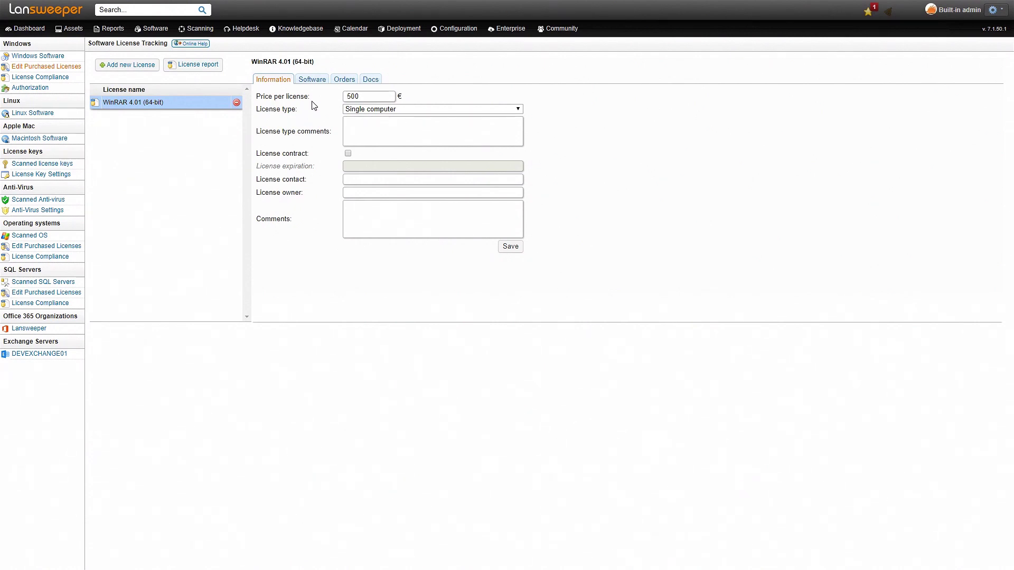
left_click(357, 110)
left_click(358, 110)
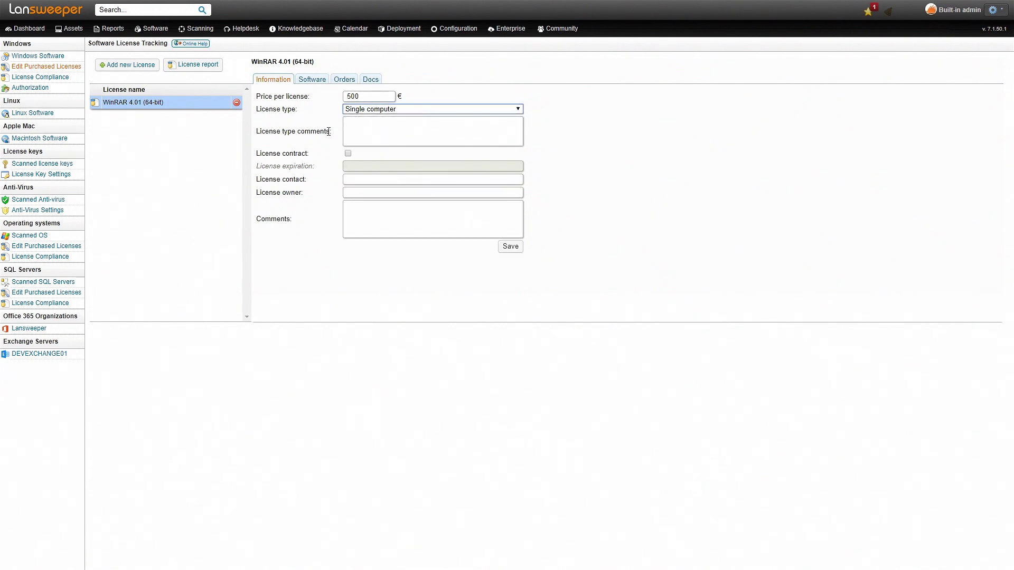
On the license's Software tab, filter the add-software list by 'winrar'.
left_click(313, 80)
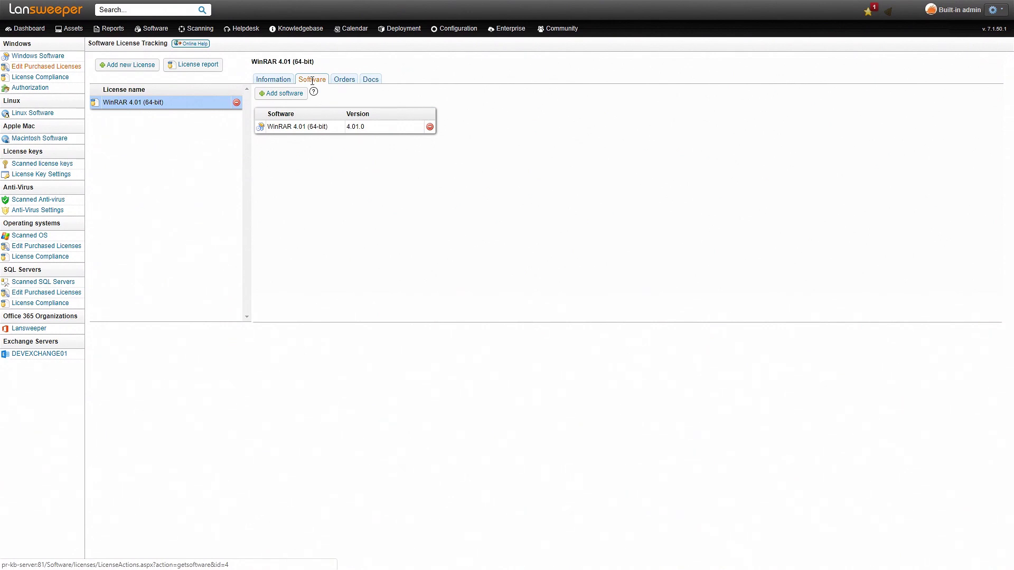
left_click(285, 98)
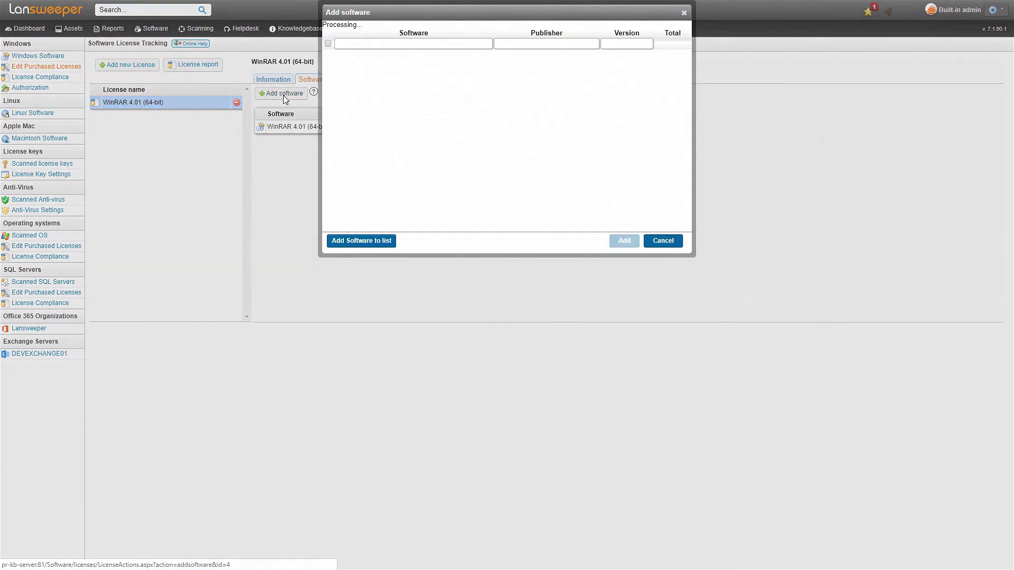
left_click(359, 43)
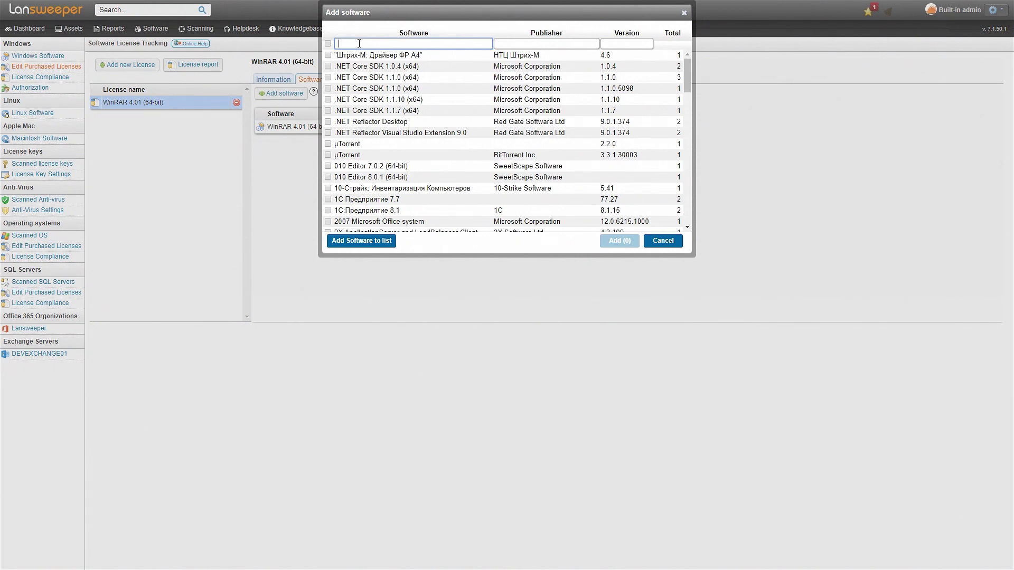
type("winrar")
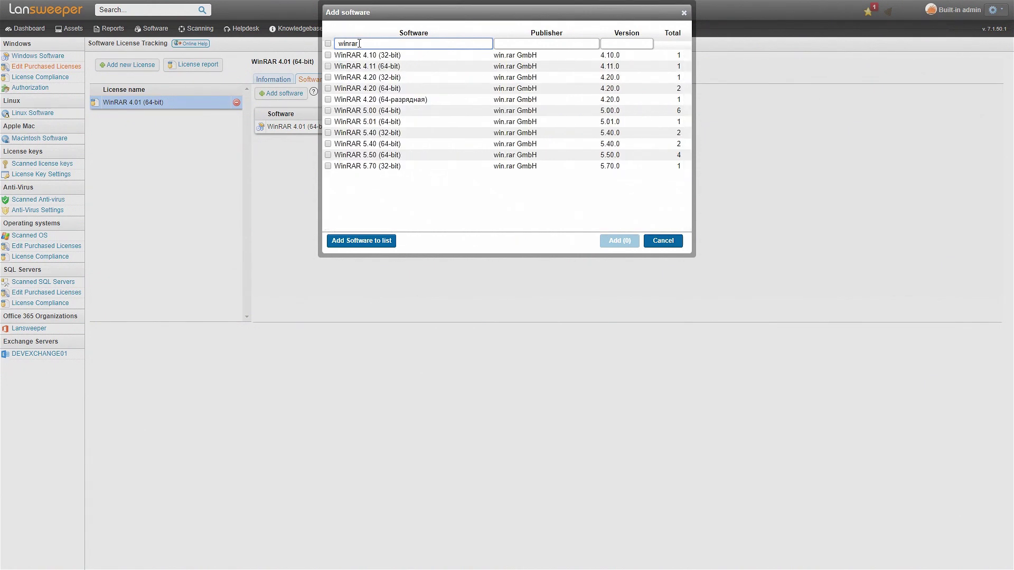
Tick the eleven WinRAR versions from 4.10 (32-bit) to 5.70 (32-bit) and attach them.
left_click(328, 54)
left_click(328, 66)
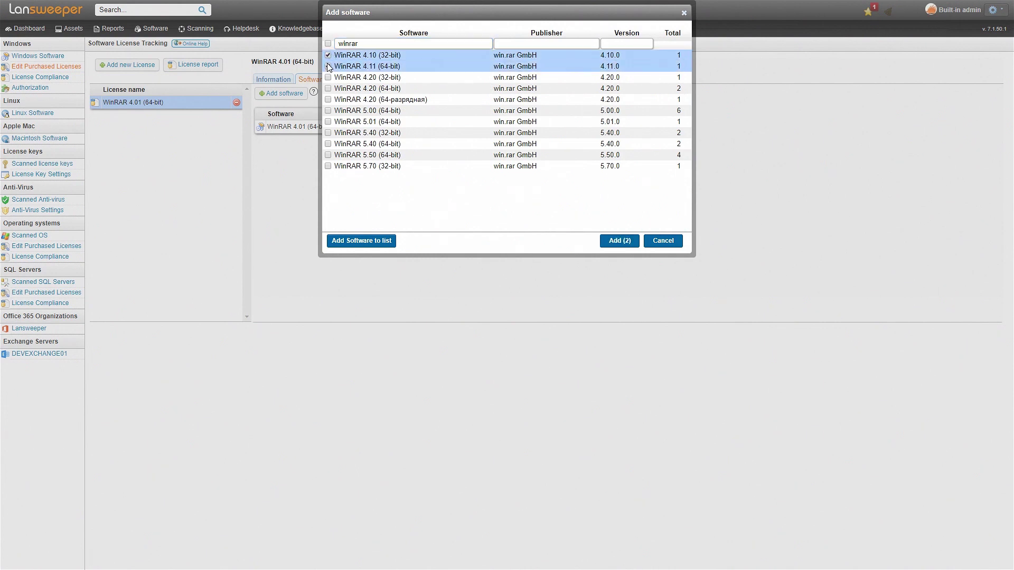
left_click(328, 77)
left_click(328, 88)
left_click(328, 100)
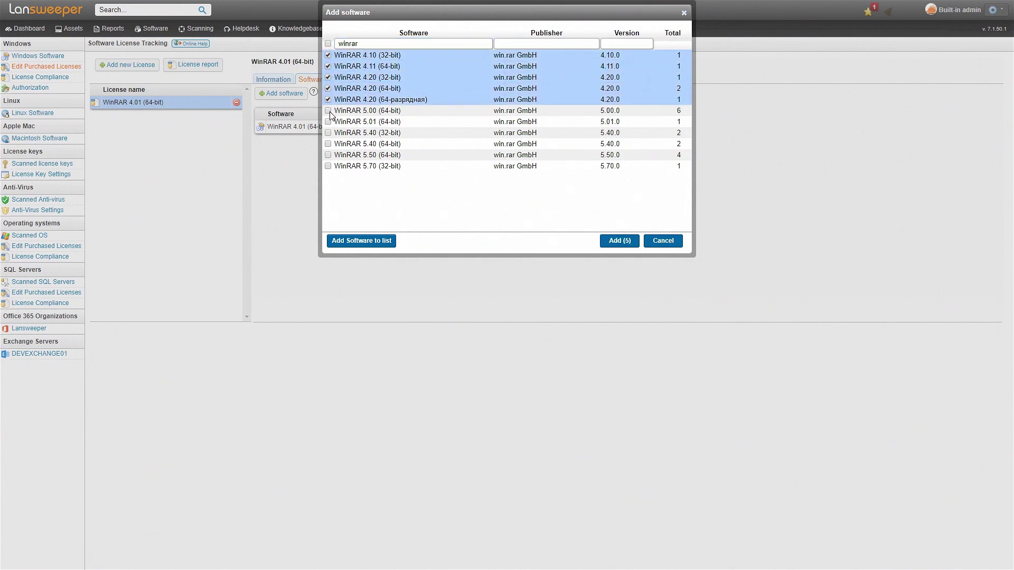
left_click(328, 111)
left_click(327, 122)
left_click(328, 133)
left_click(328, 144)
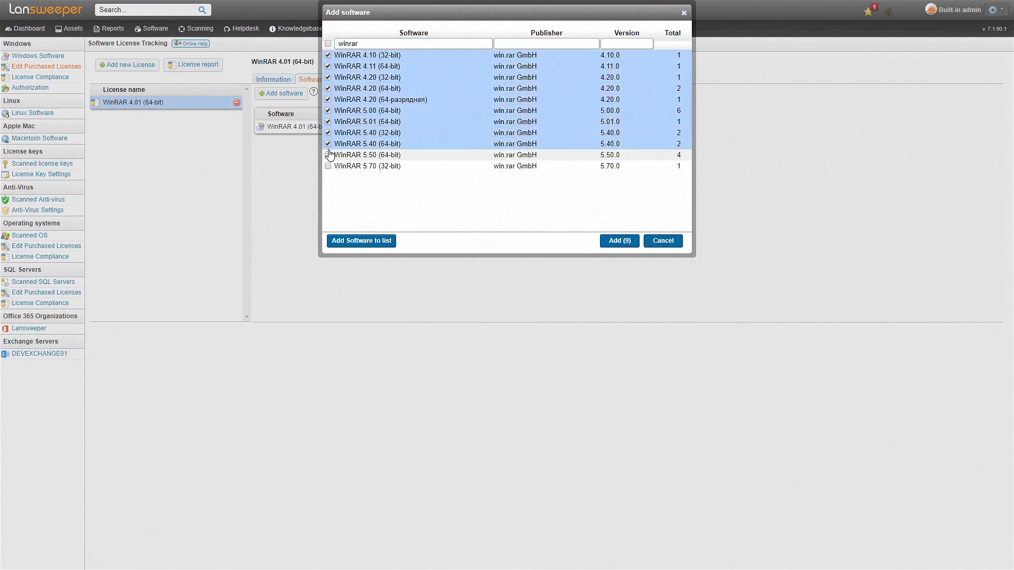
left_click(328, 155)
left_click(327, 166)
left_click(626, 243)
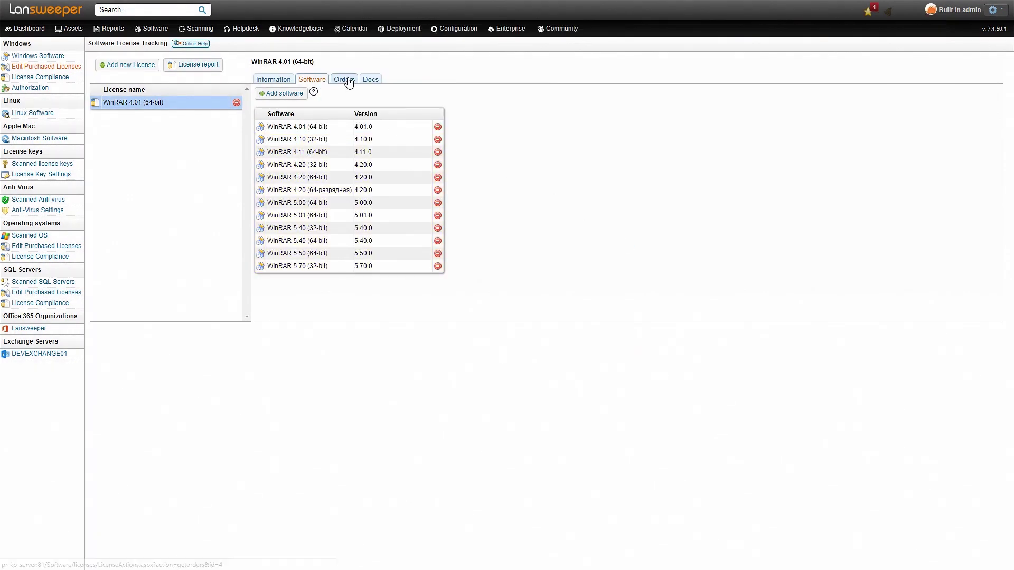
Add an order of 5 licenses at 500 € on the Orders tab, then view the empty Docs tab.
left_click(346, 80)
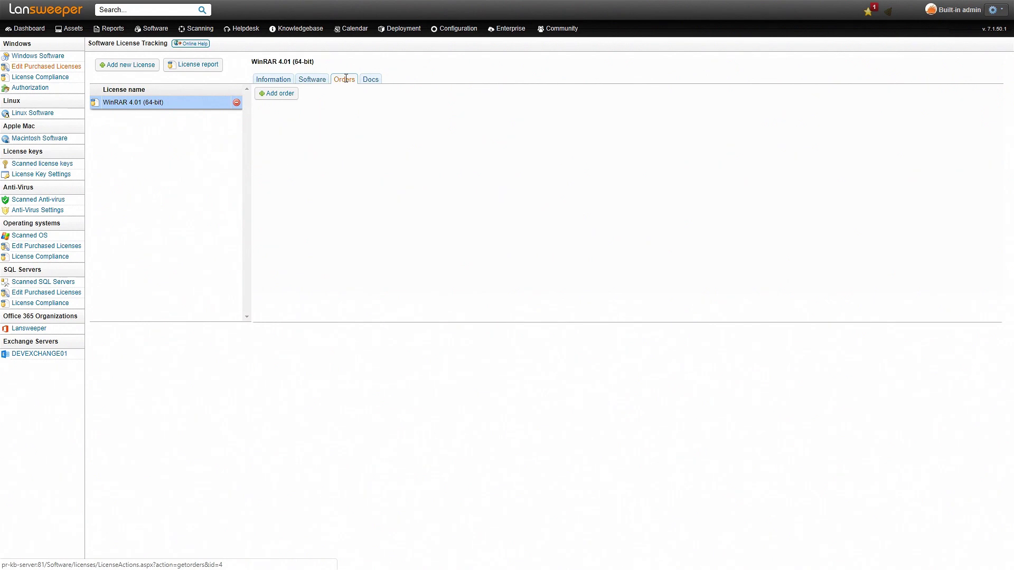
left_click(276, 94)
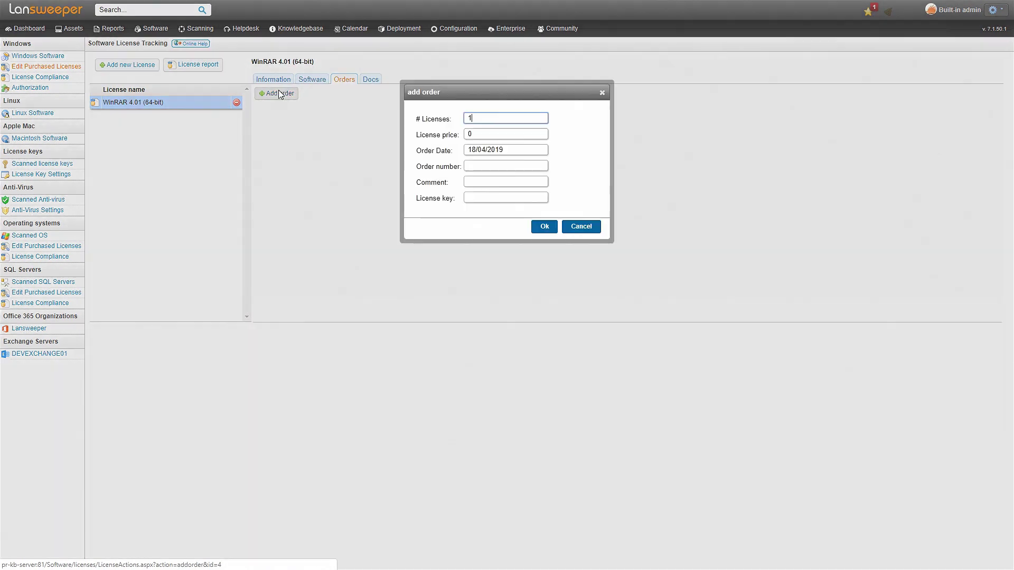
left_click_drag(478, 119, 458, 120)
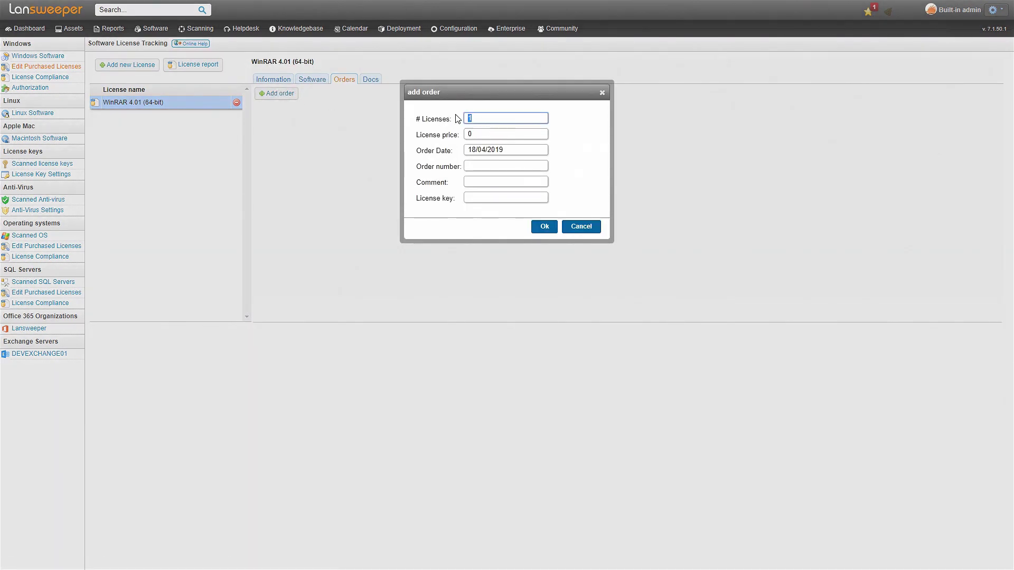
type("5")
key("Tab")
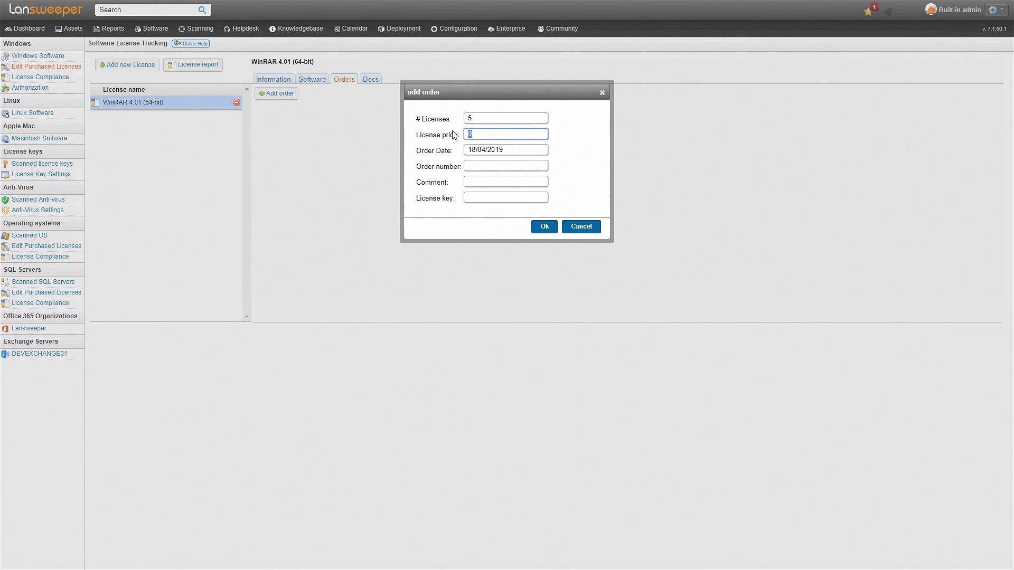
type("500")
left_click(546, 228)
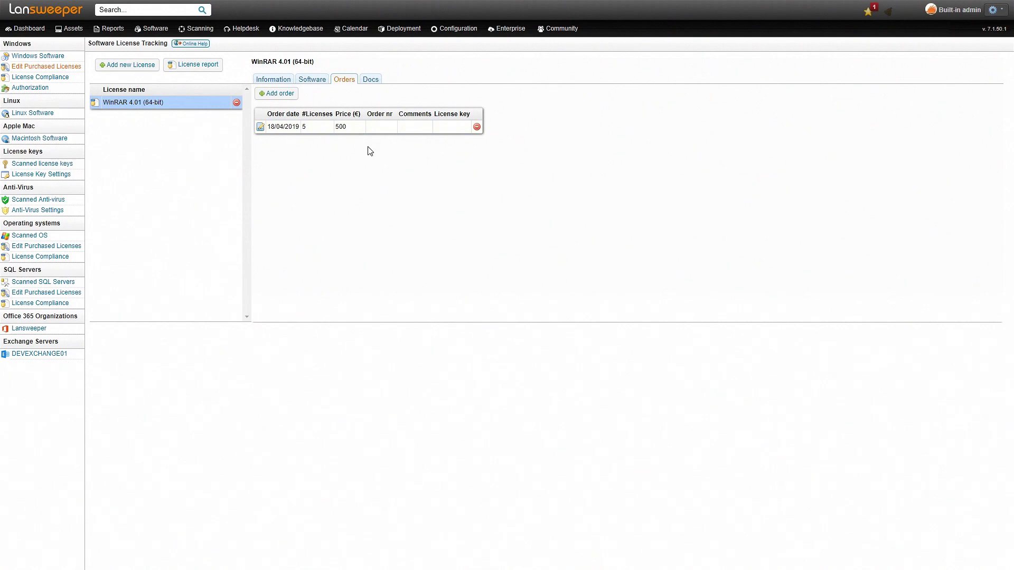
left_click(372, 82)
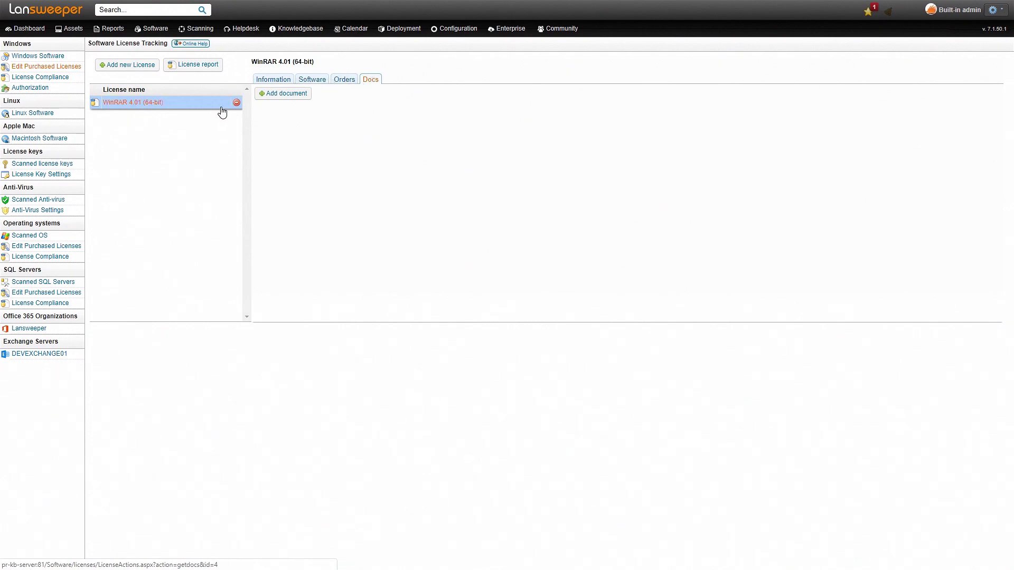
Open License Compliance showing WinRAR 4.01 with 23 in use, 5 purchased, 18 missing.
left_click(46, 76)
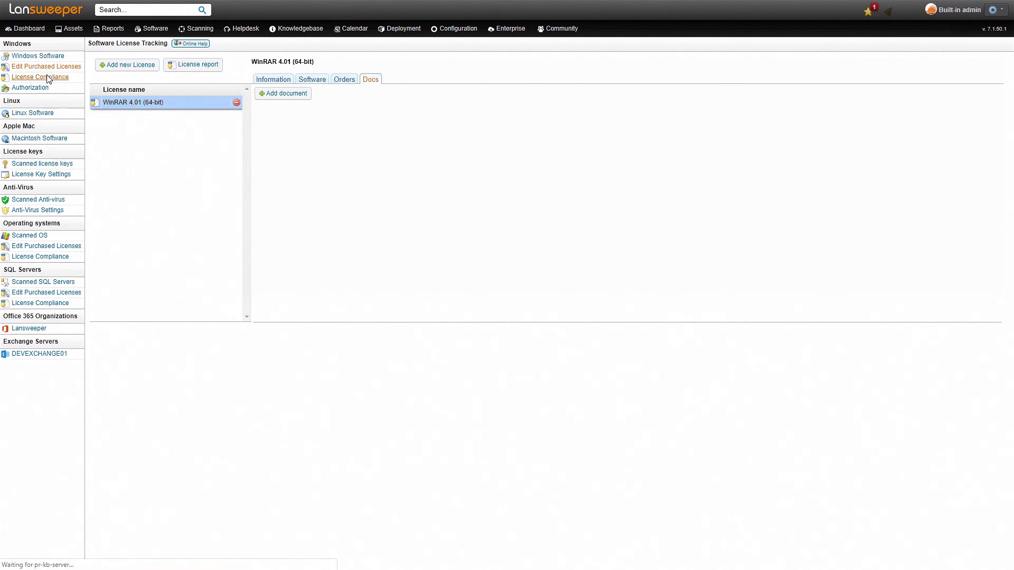